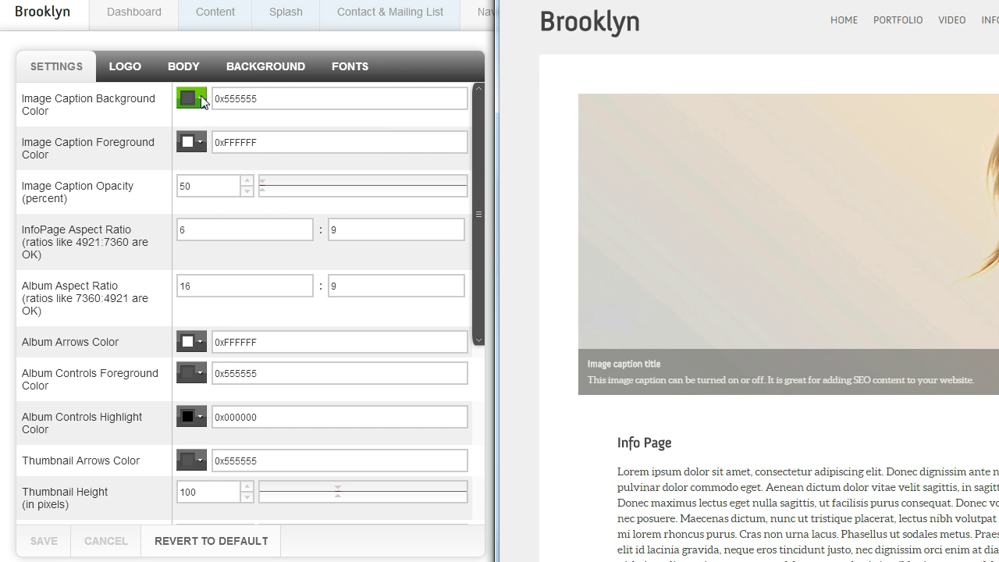
# Set the image caption background color to turquoise 0x11E3DB using the color picker.
pyautogui.click(234, 99)
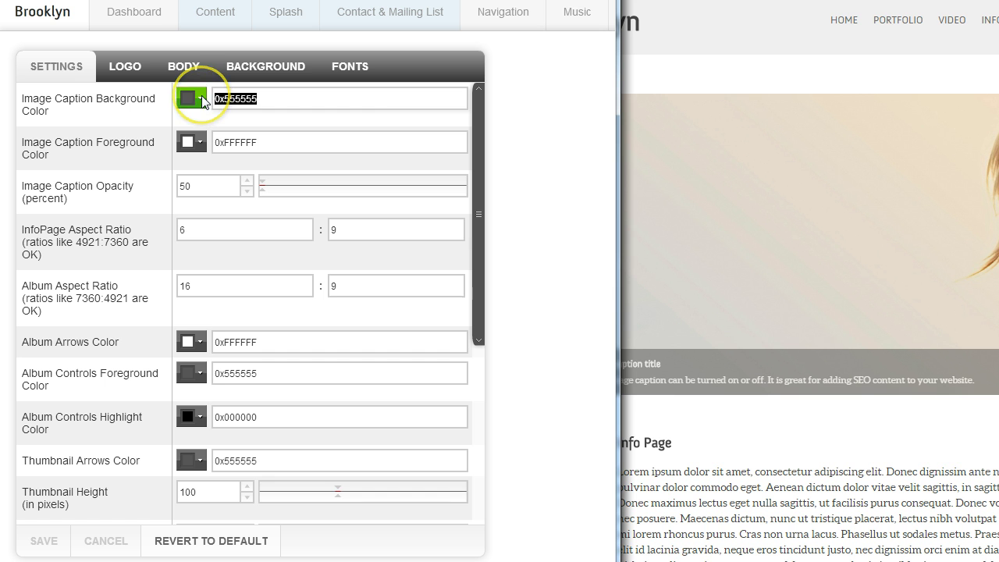
pyautogui.click(200, 97)
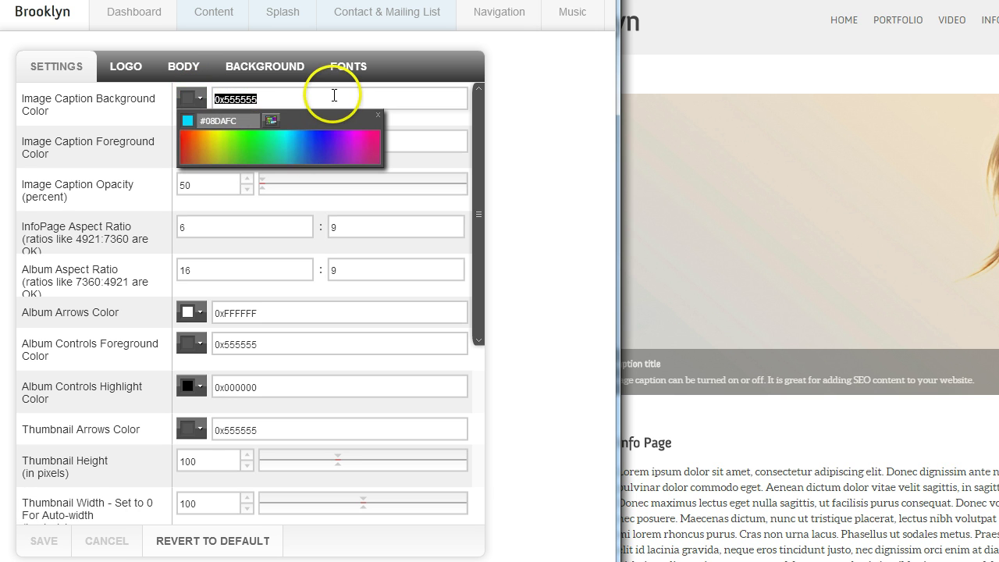
pyautogui.click(286, 147)
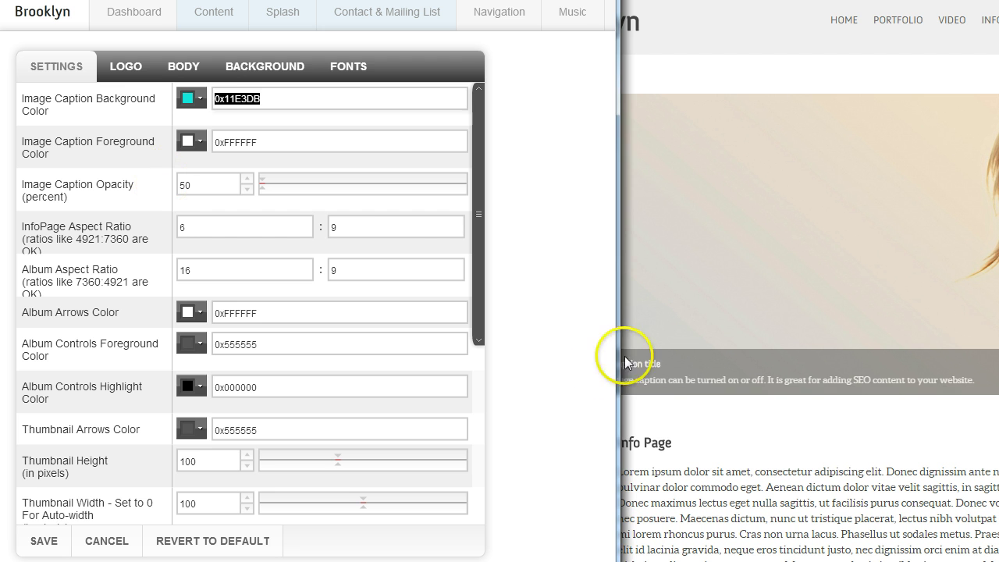
pyautogui.click(676, 366)
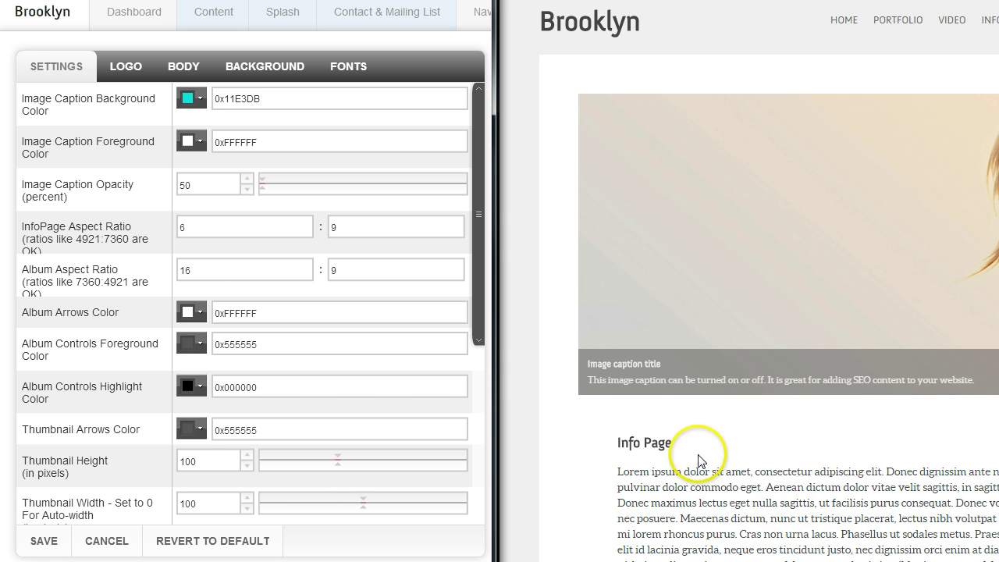
# Review the Album and InfoPage aspect ratio settings against the site's Portfolio page.
pyautogui.moveTo(212, 271); pyautogui.dragTo(156, 268)
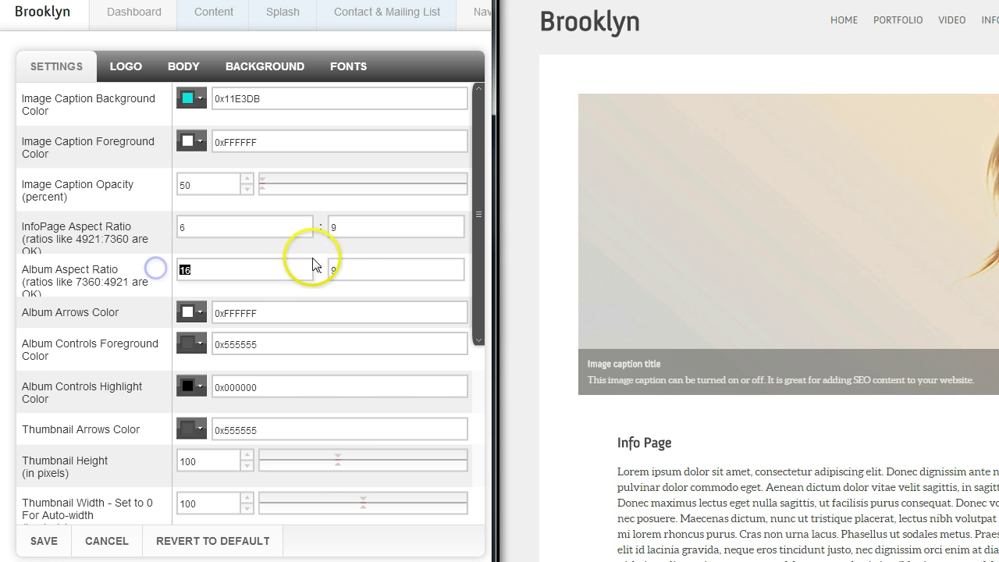
pyautogui.moveTo(346, 270); pyautogui.dragTo(318, 270)
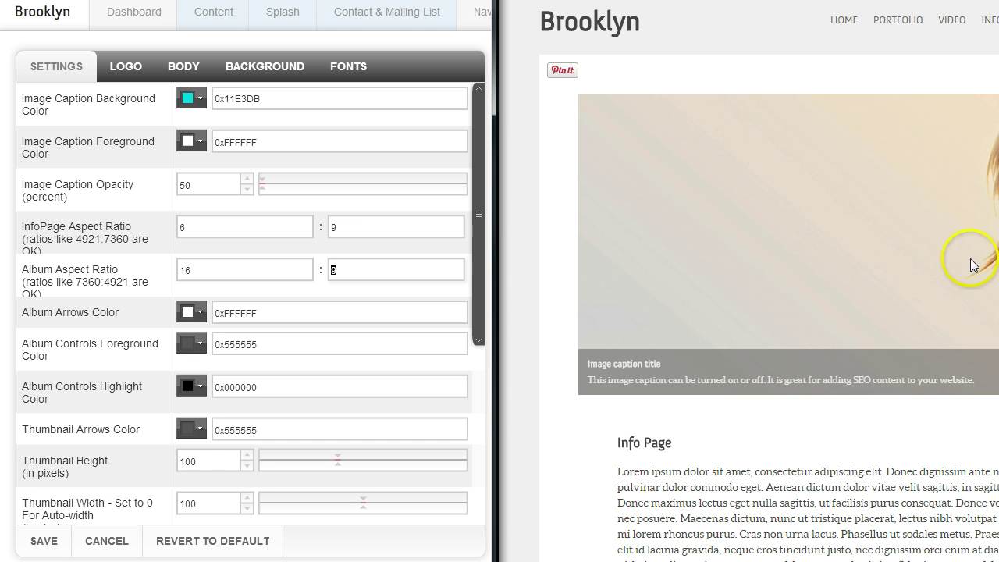
pyautogui.moveTo(207, 226); pyautogui.dragTo(156, 226)
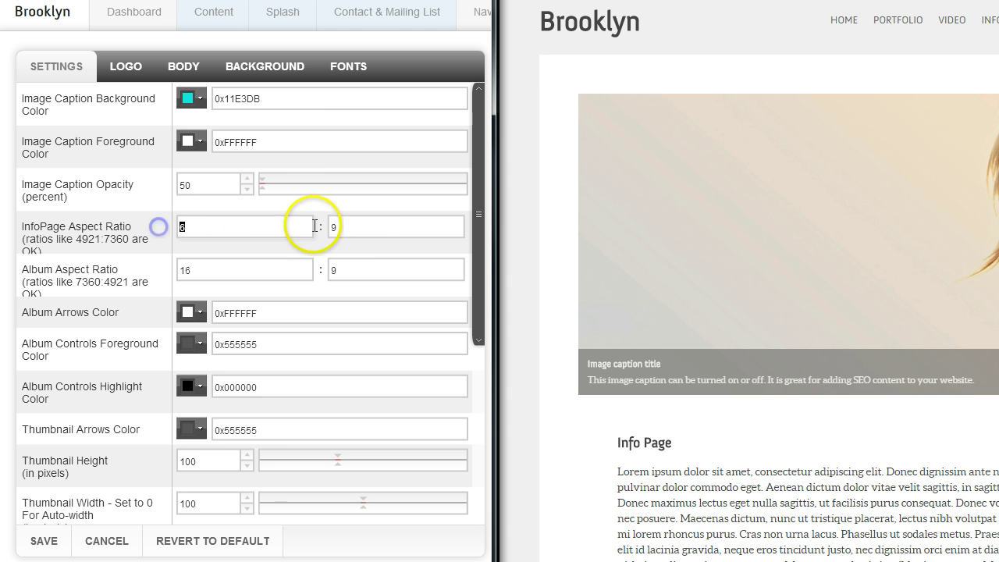
pyautogui.moveTo(351, 231); pyautogui.dragTo(323, 229)
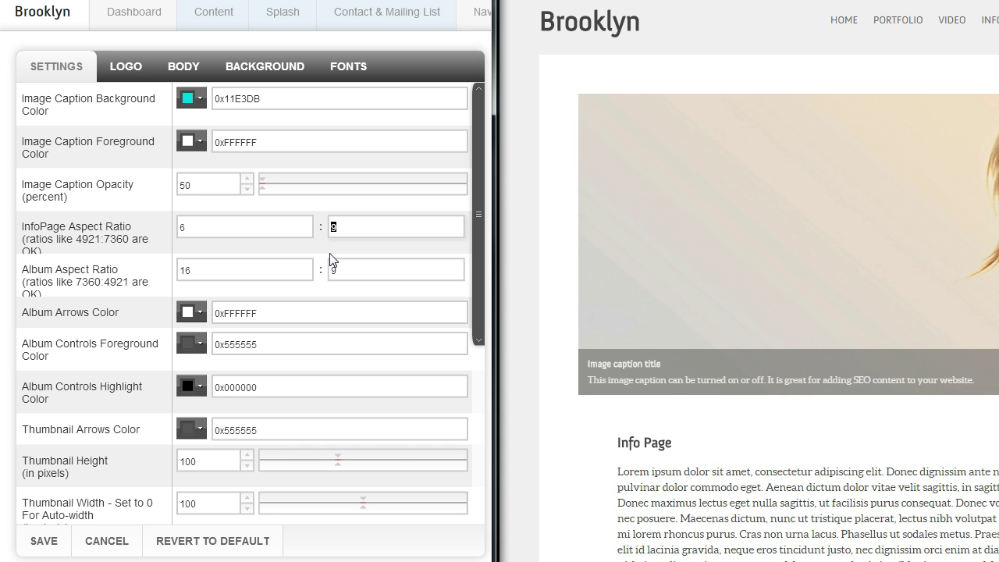
pyautogui.click(901, 22)
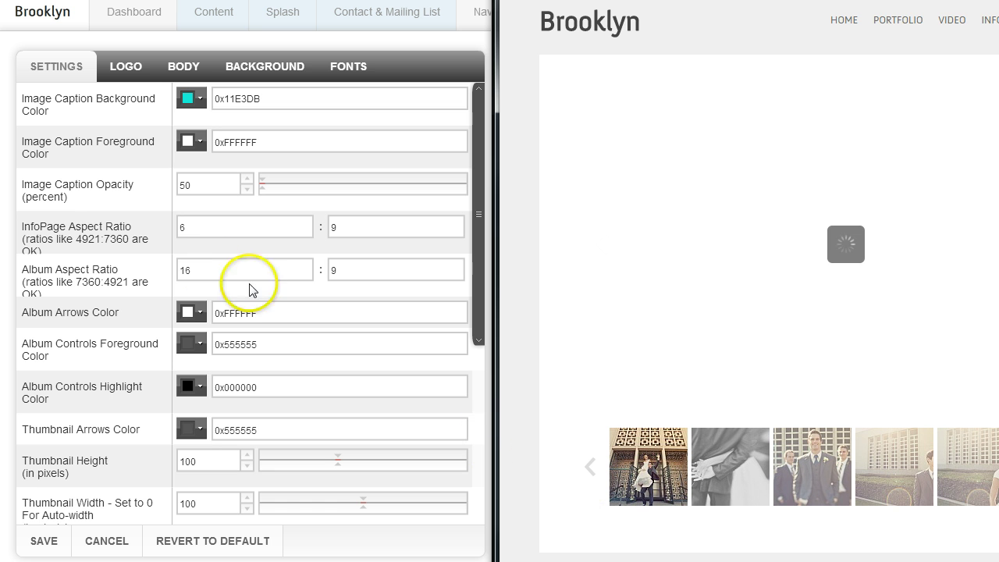
pyautogui.click(199, 271)
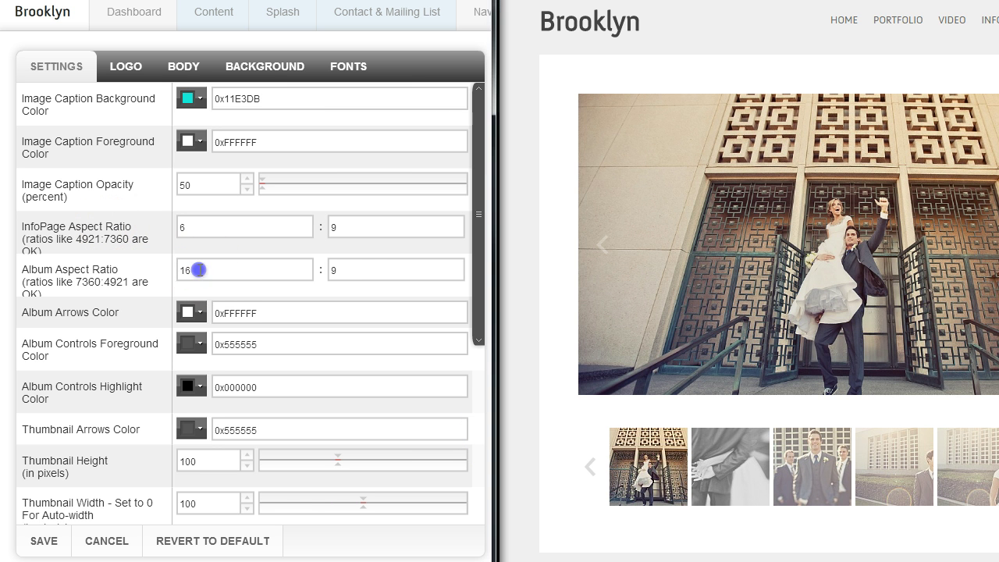
pyautogui.click(330, 270)
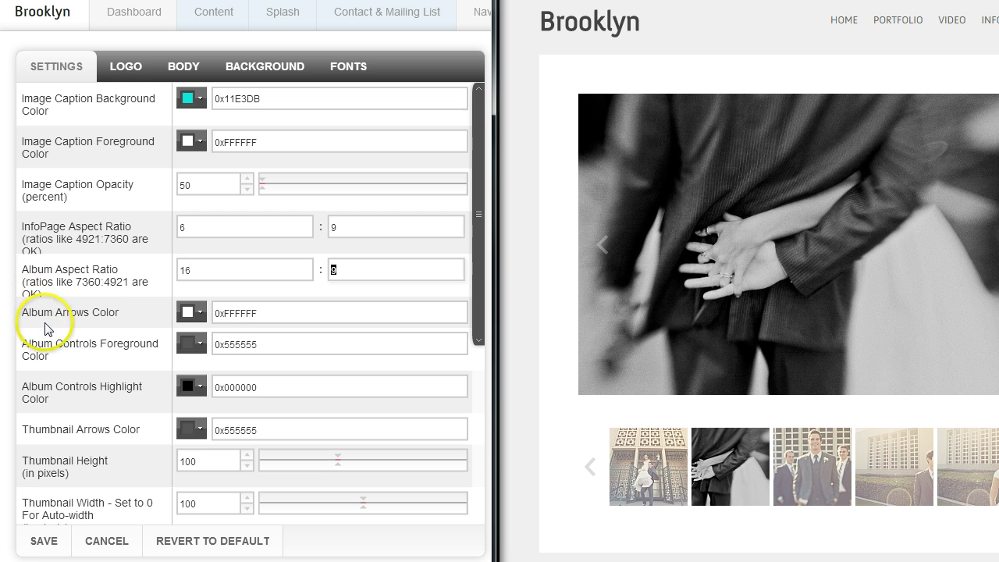
# Step back through the portfolio album to its first photo to check the album arrows.
pyautogui.click(145, 312)
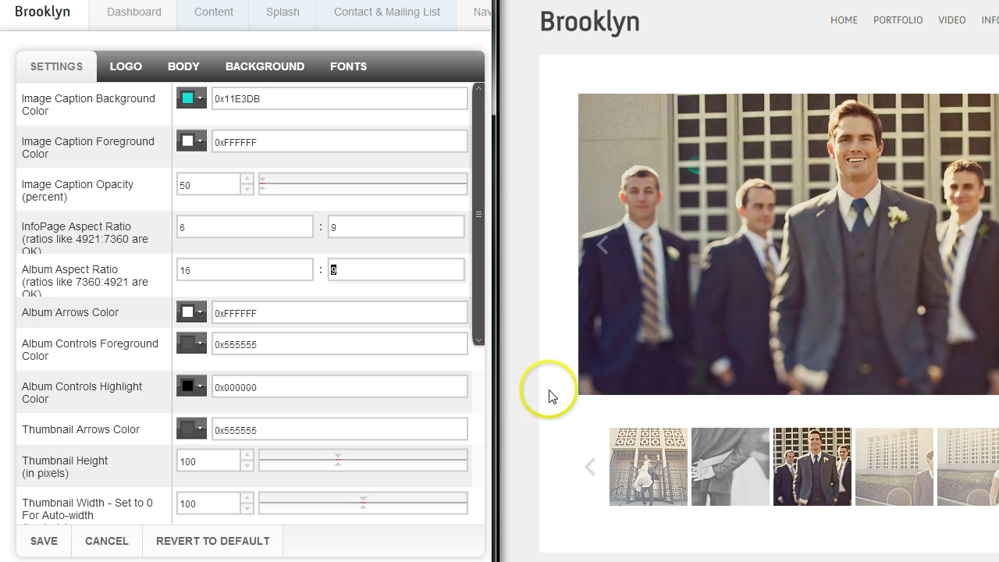
pyautogui.click(602, 248)
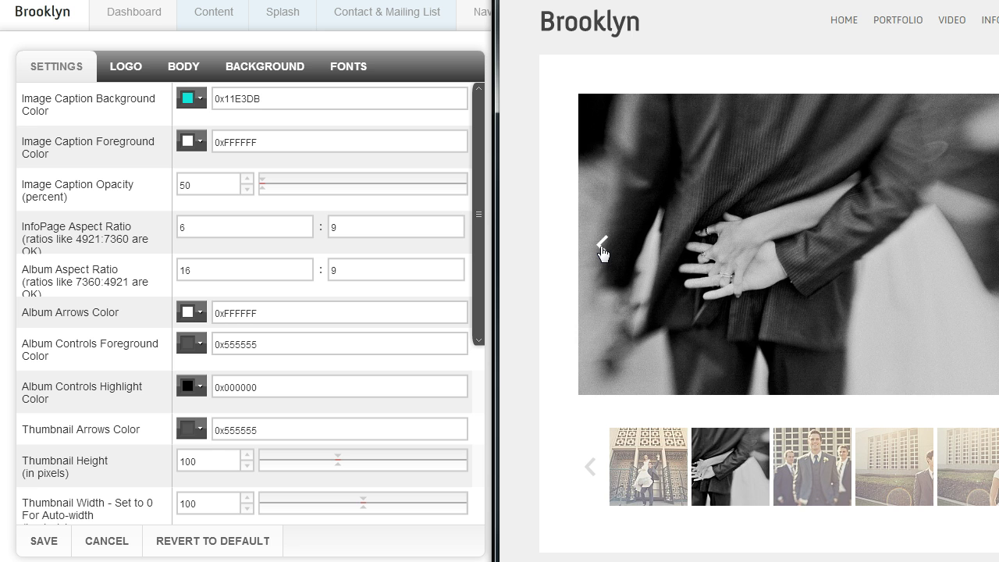
pyautogui.click(602, 248)
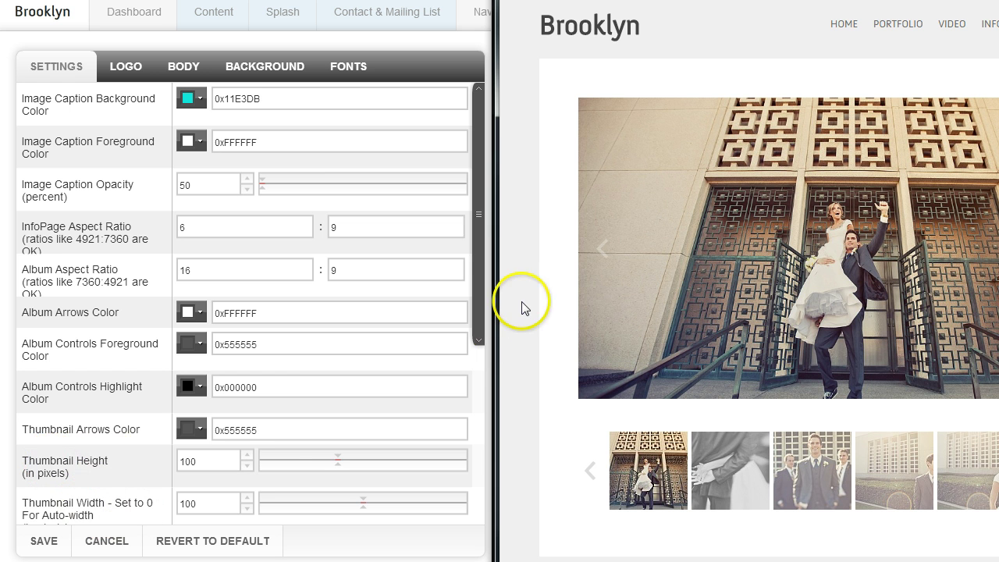
# Review the thumbnail height and thumbnail width settings.
pyautogui.moveTo(475, 295); pyautogui.dragTo(481, 473)
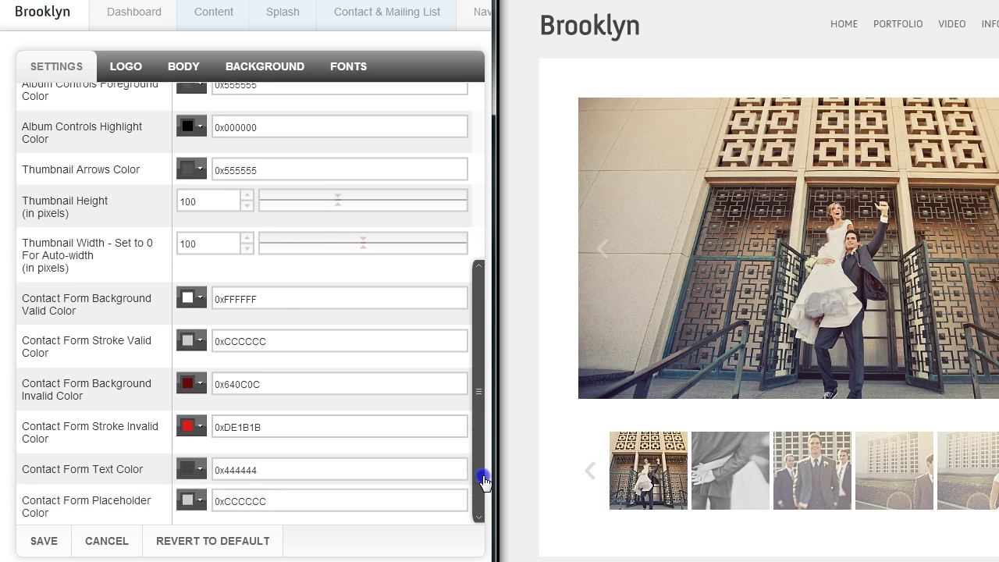
pyautogui.moveTo(197, 199); pyautogui.dragTo(168, 198)
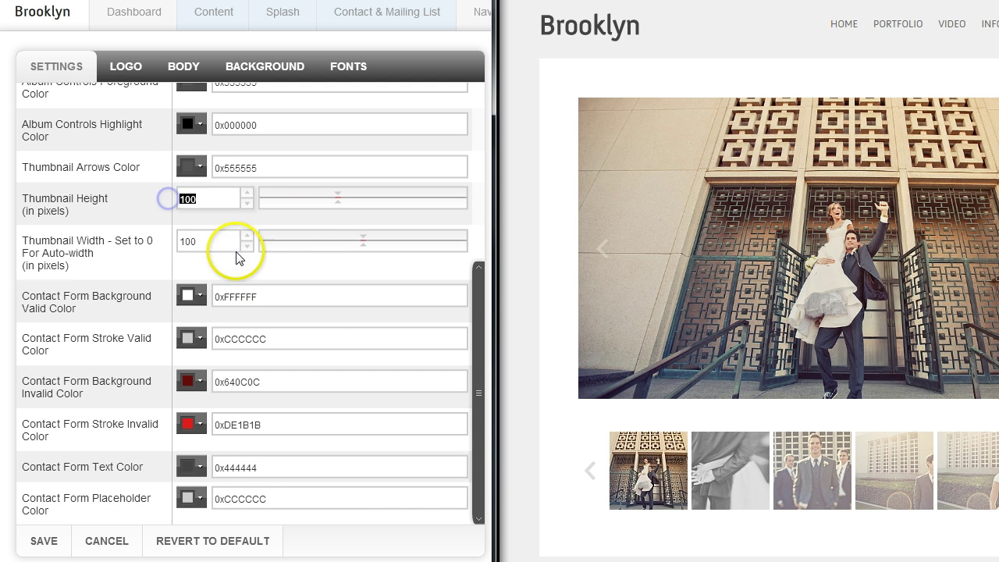
pyautogui.click(200, 241)
pyautogui.moveTo(187, 241); pyautogui.dragTo(174, 241)
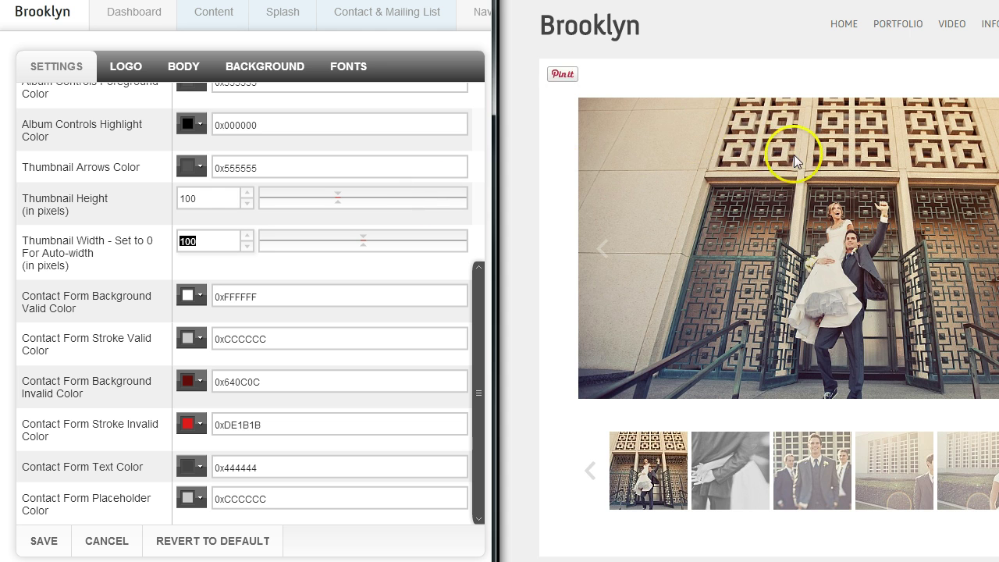
# View the site's contact page and enter "name" in the form's Name field to compare placeholder and text colors.
pyautogui.click(664, 285)
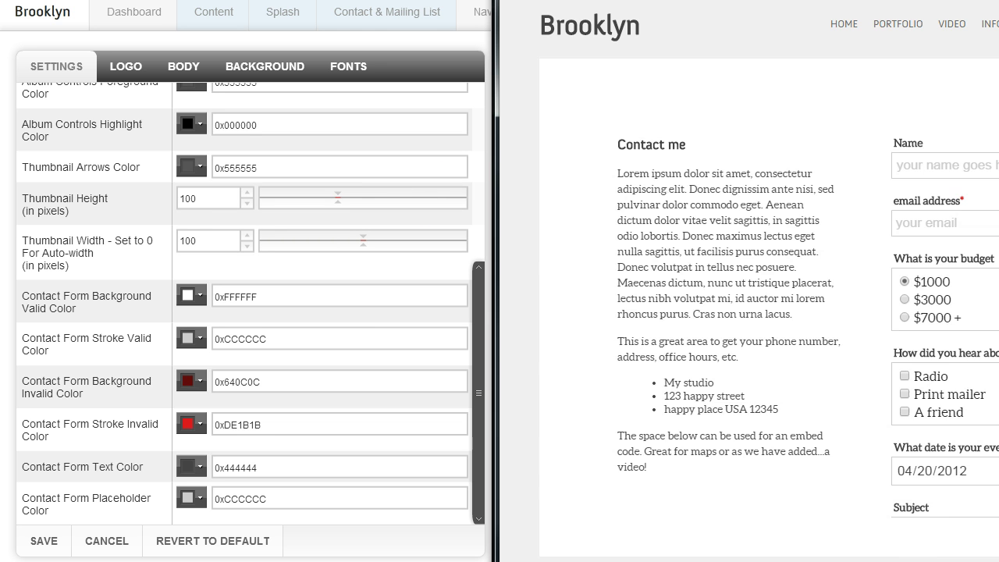
pyautogui.click(832, 238)
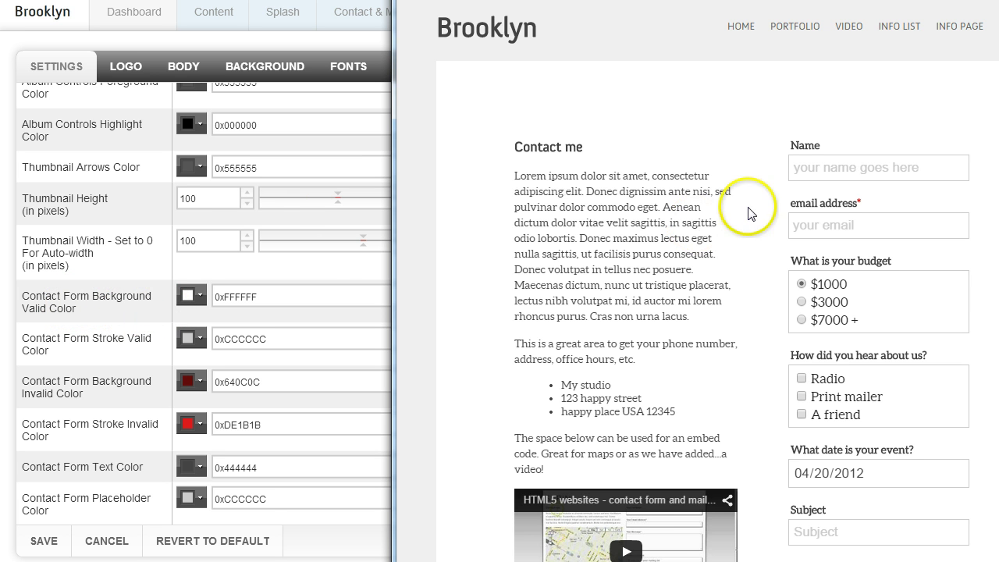
pyautogui.click(827, 168)
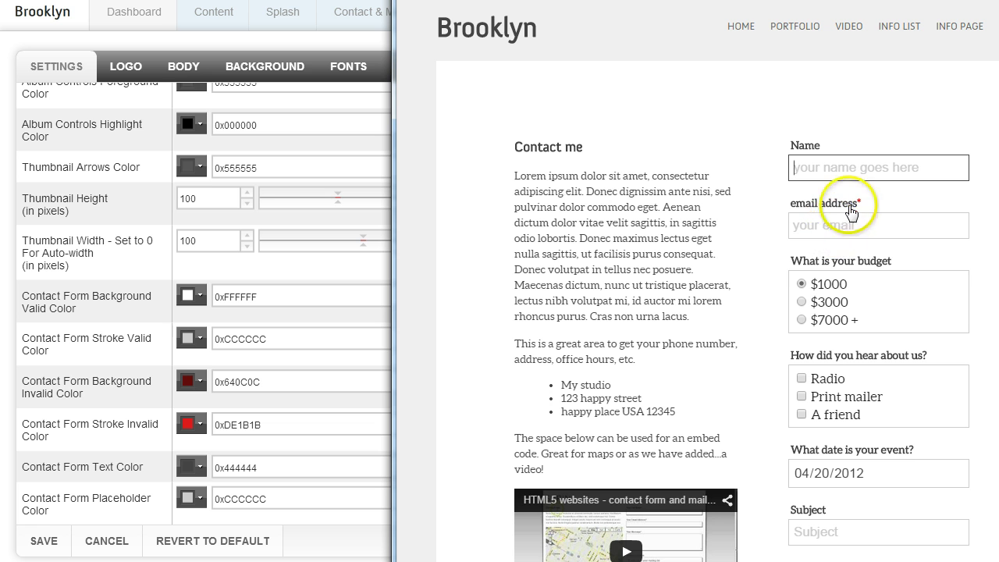
pyautogui.click(832, 227)
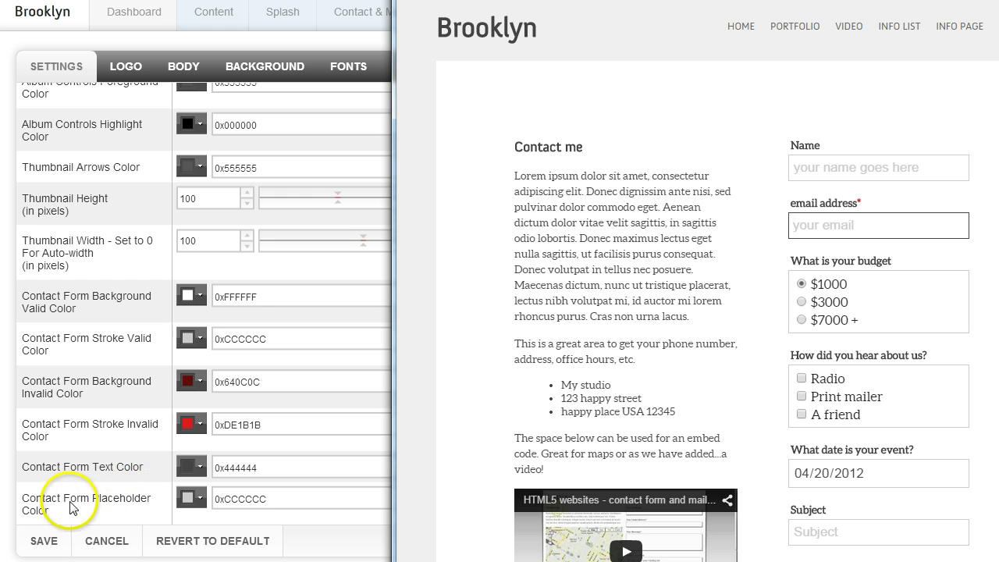
pyautogui.click(811, 168)
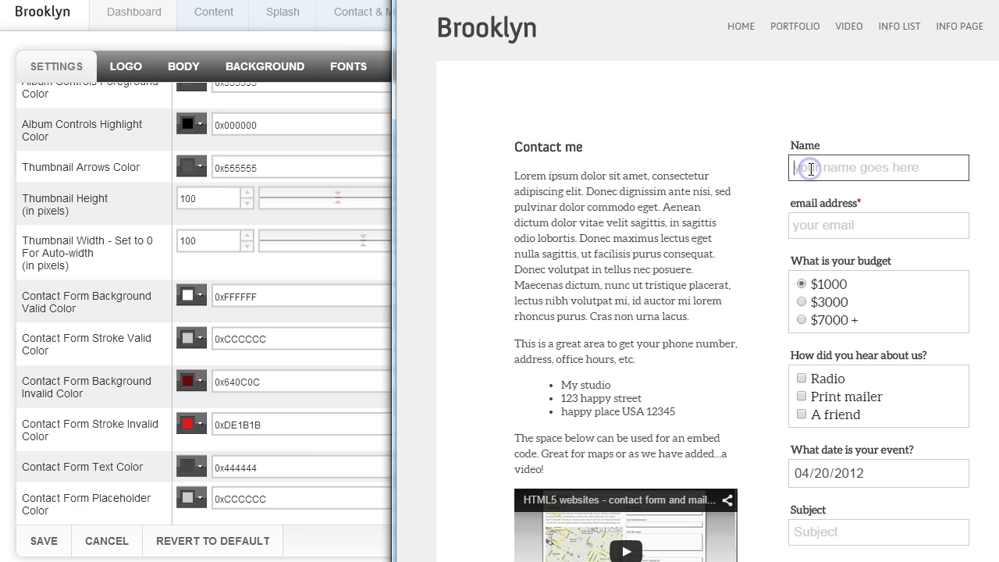
pyautogui.write('ns')
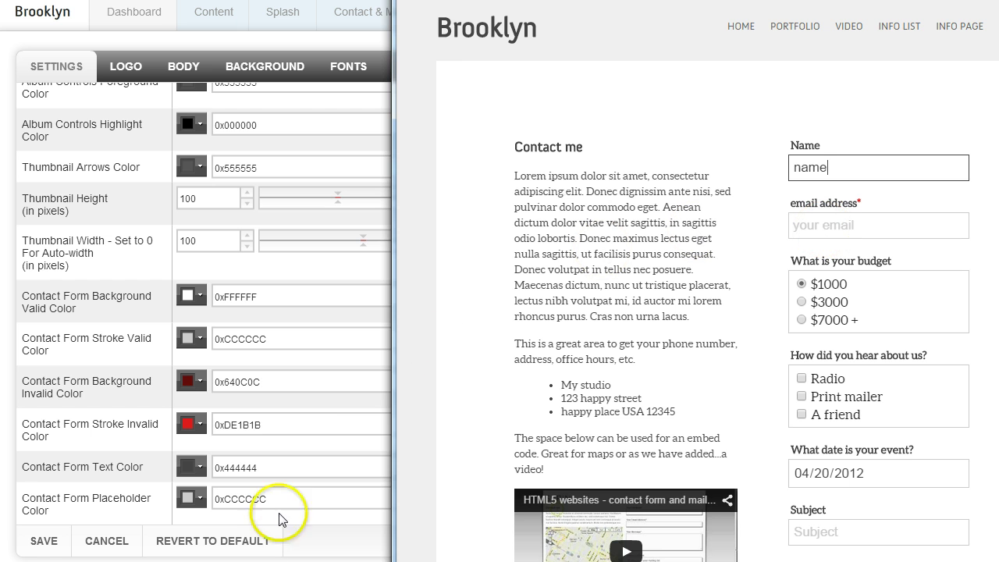
# Discard the unsaved changes to the design settings.
pyautogui.click(220, 495)
pyautogui.doubleClick(220, 495)
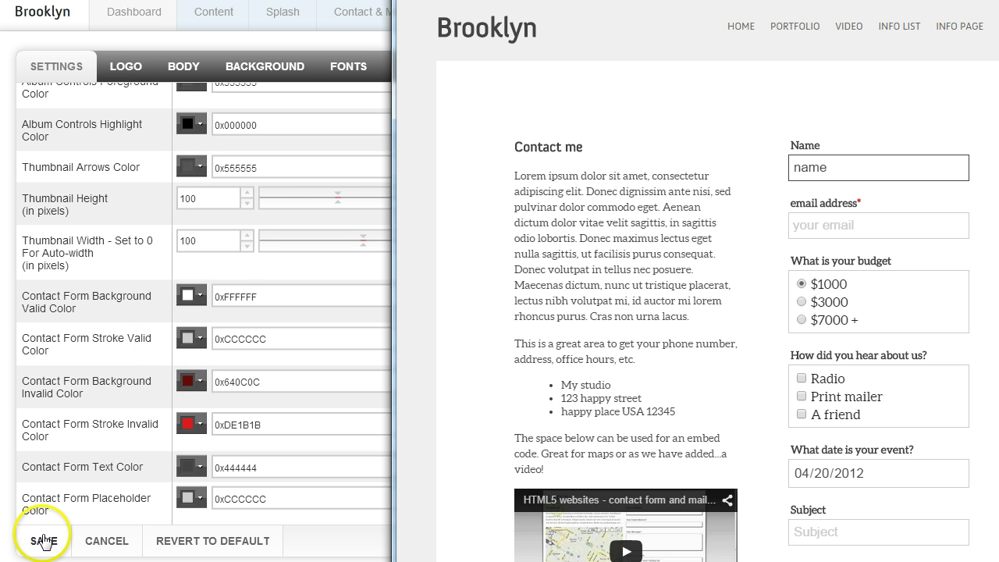
pyautogui.click(109, 545)
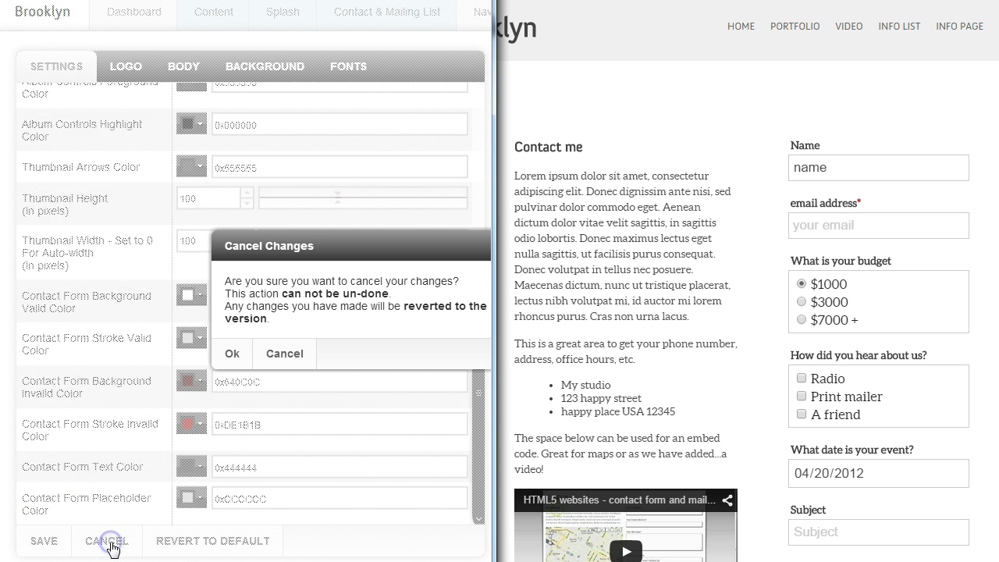
pyautogui.click(232, 353)
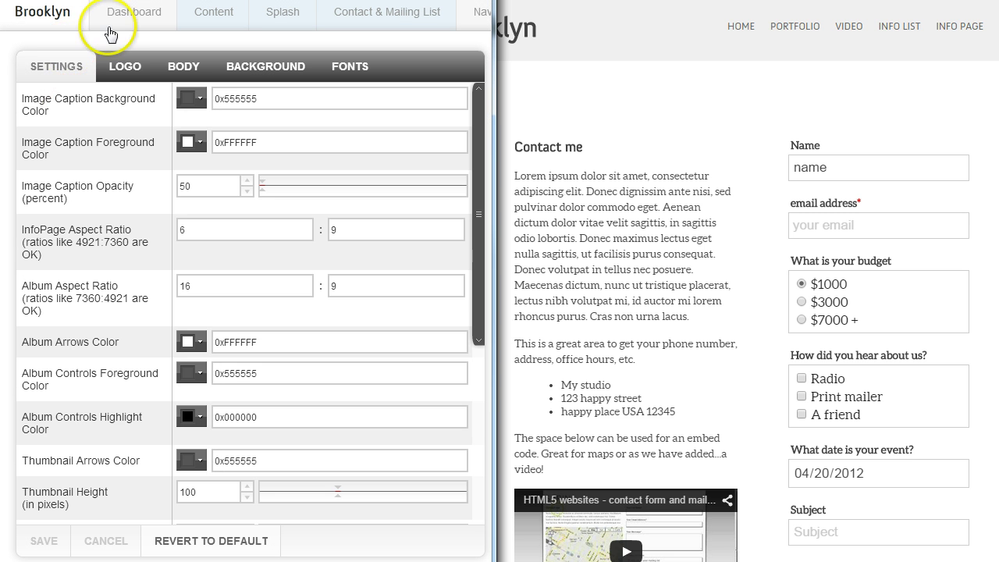
# Open the logo settings and review the logo text, logo text size and logo margin.
pyautogui.click(124, 70)
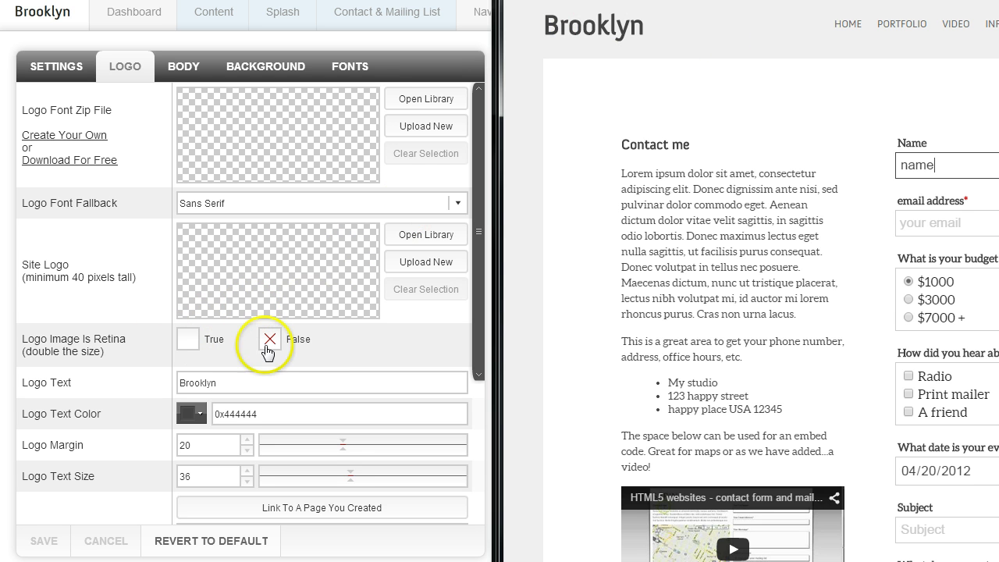
pyautogui.moveTo(234, 388); pyautogui.dragTo(158, 385)
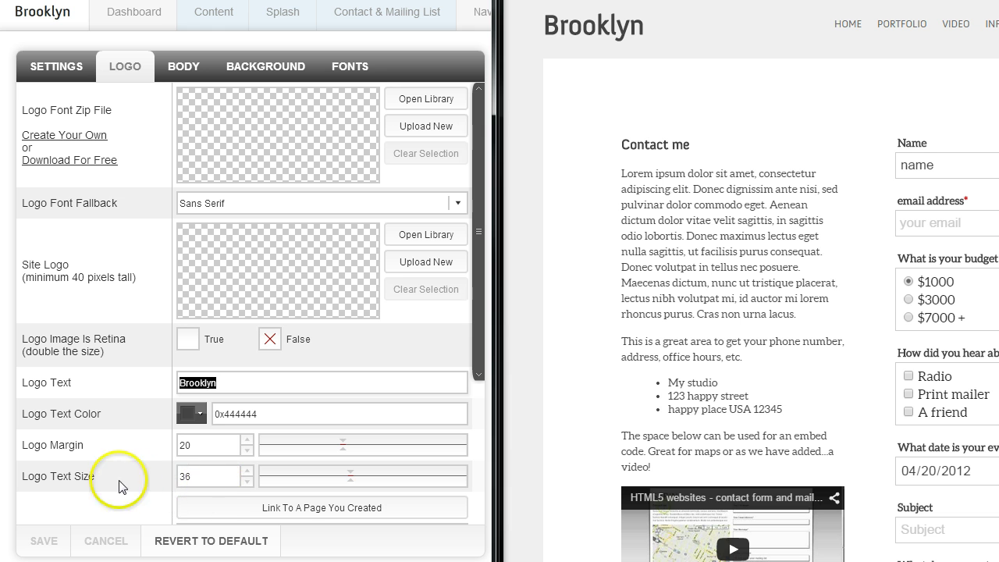
pyautogui.moveTo(196, 475); pyautogui.dragTo(170, 479)
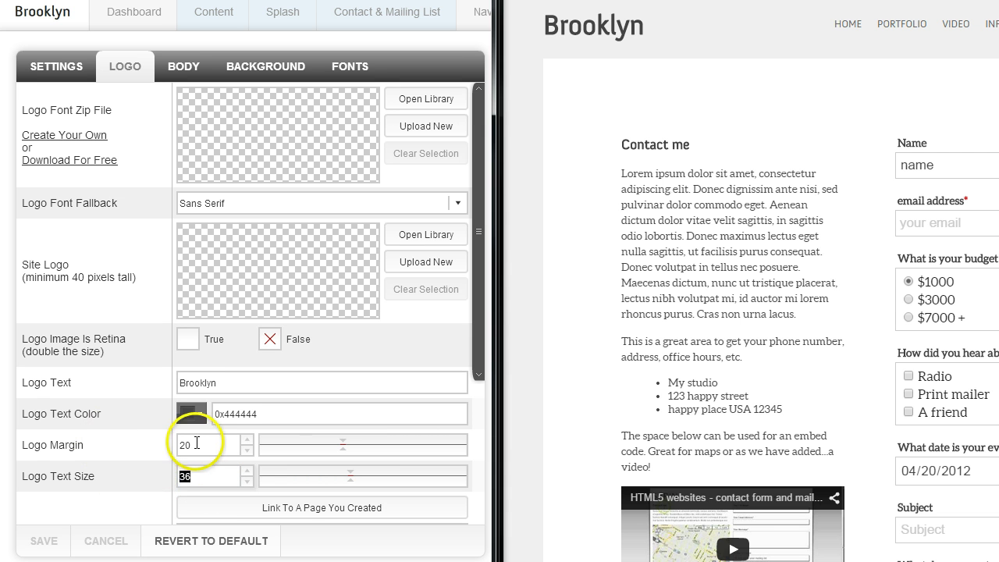
pyautogui.moveTo(185, 446); pyautogui.dragTo(171, 442)
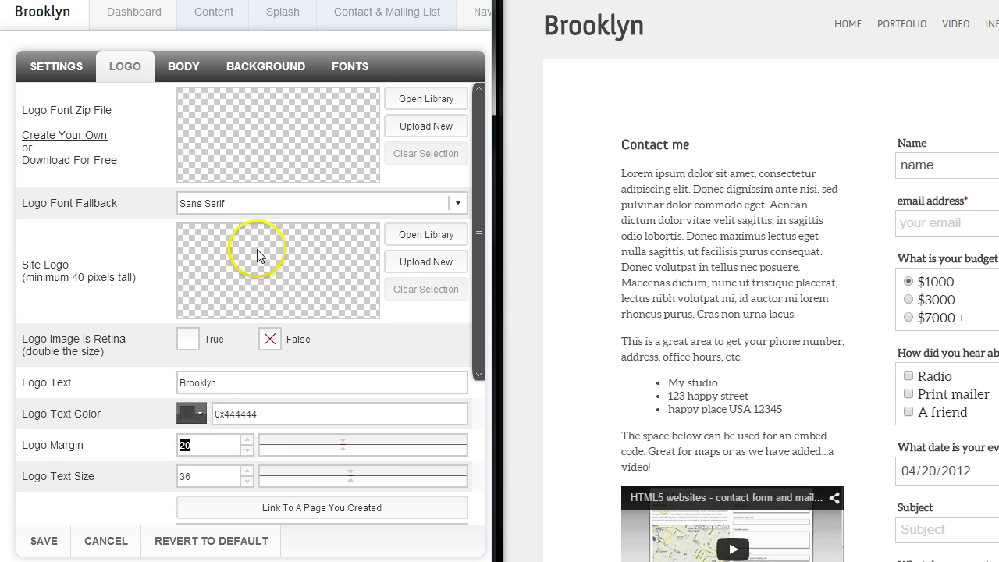
# Examine the remaining logo options, including the site logo link and the mobile logo position.
pyautogui.click(91, 244)
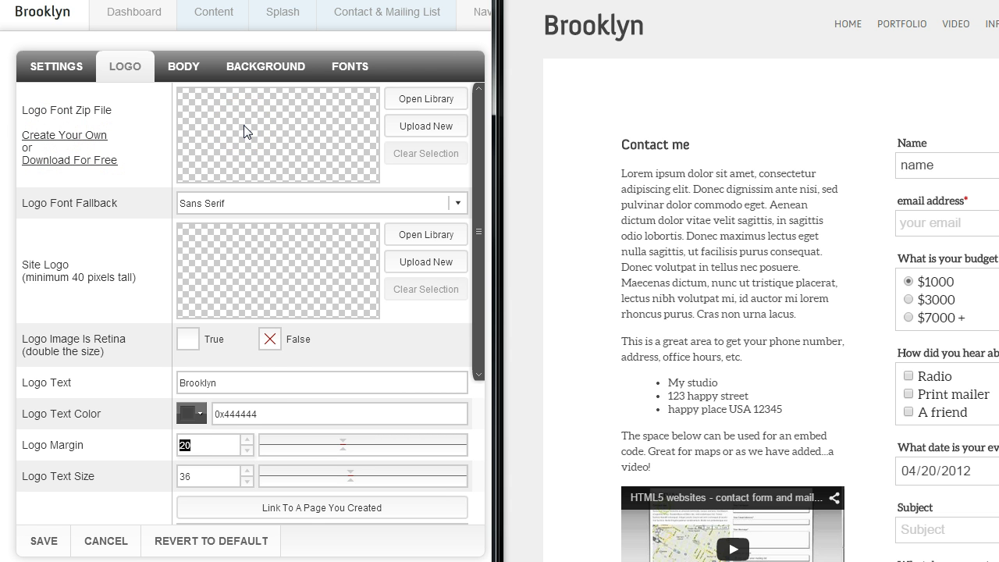
pyautogui.moveTo(235, 388); pyautogui.dragTo(164, 388)
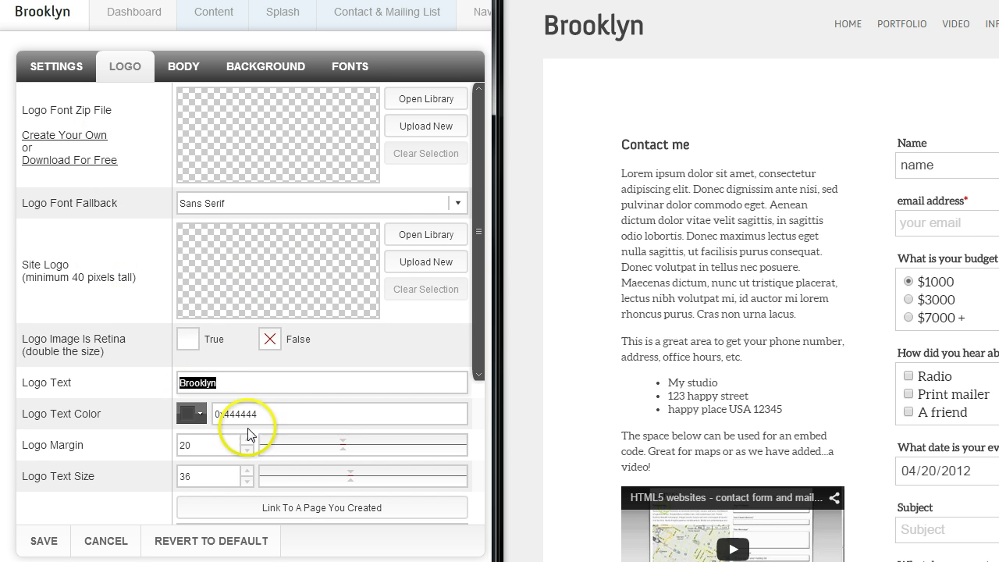
pyautogui.click(477, 279)
pyautogui.moveTo(478, 279); pyautogui.dragTo(473, 446)
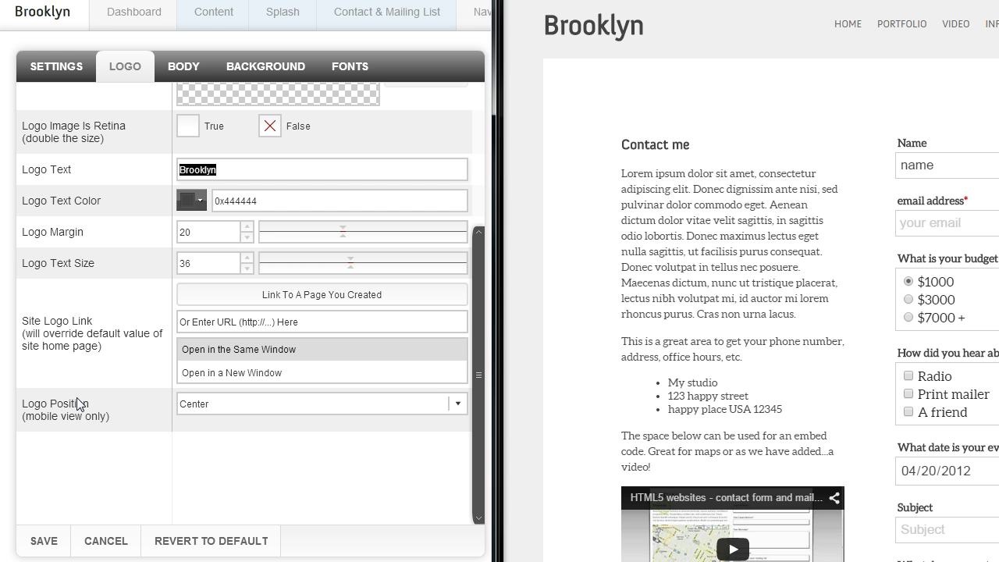
# Set the body's padding/tightness to 0 pixels.
pyautogui.click(184, 69)
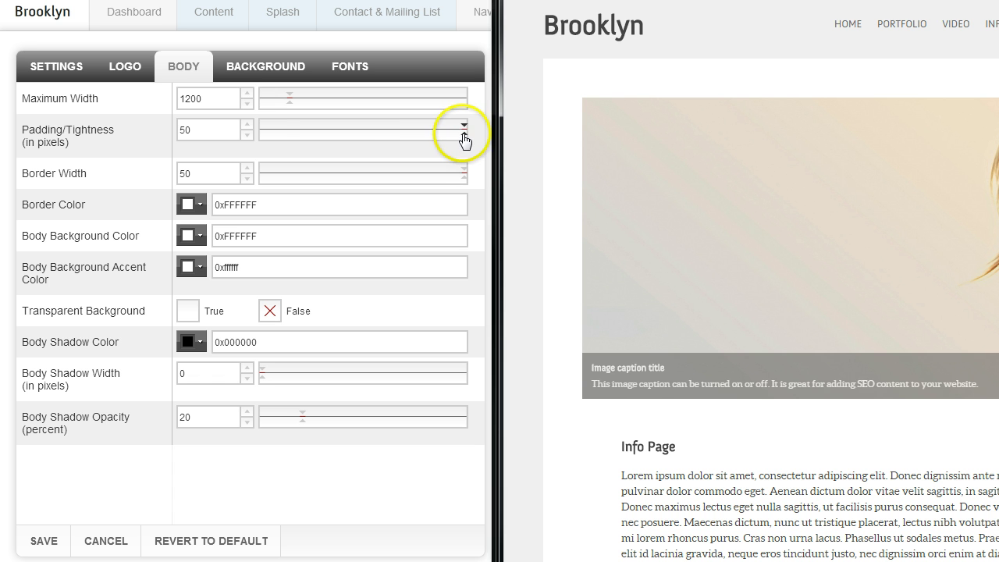
pyautogui.click(419, 139)
pyautogui.moveTo(419, 139); pyautogui.dragTo(241, 135)
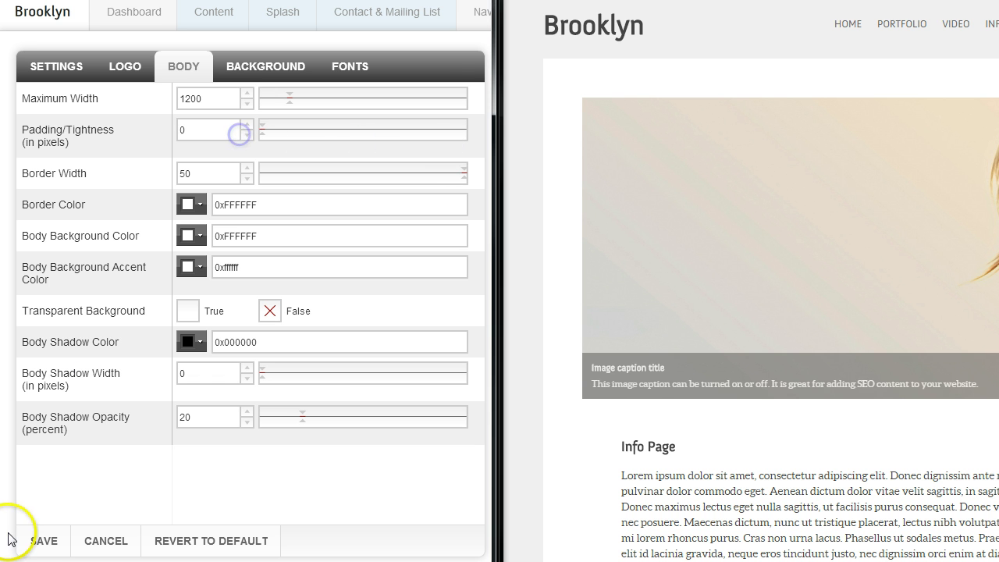
# Save the pending padding change, set the body's Padding/Tightness to 50 pixels and save again.
pyautogui.click(48, 544)
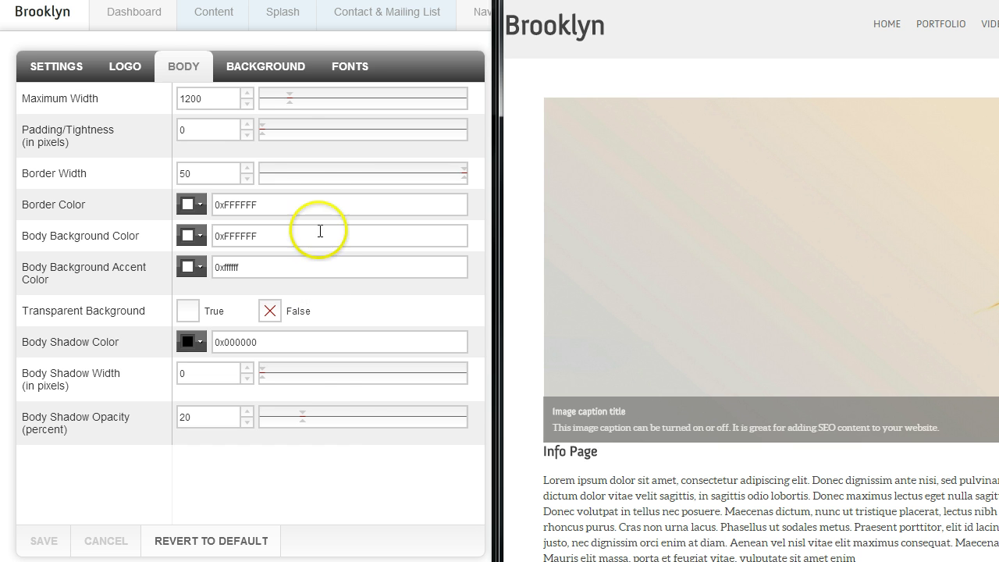
pyautogui.moveTo(263, 130); pyautogui.dragTo(414, 141)
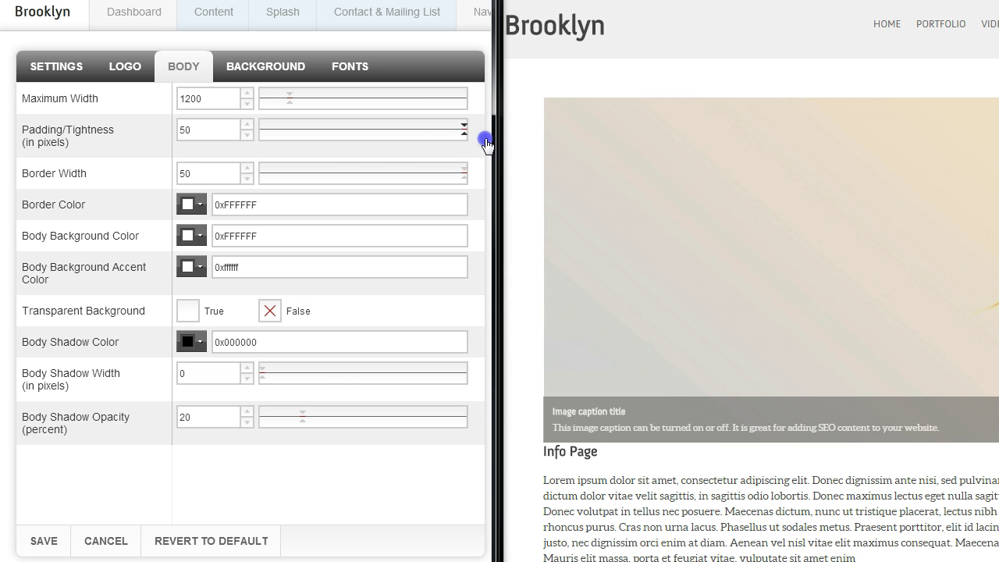
pyautogui.click(44, 540)
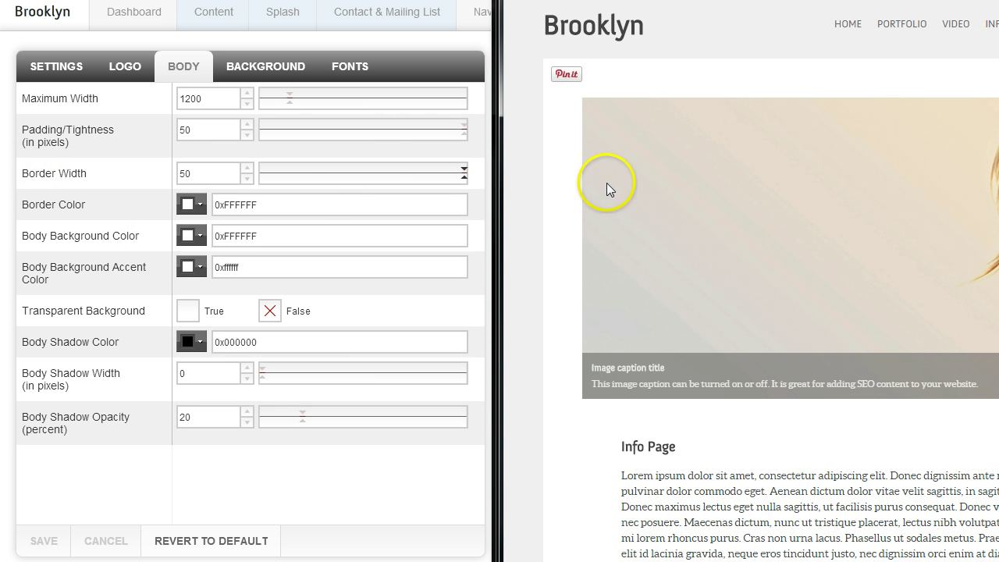
# Set the body's border color to 0xDAC01A and its border width to 2, saving each change.
pyautogui.click(201, 205)
pyautogui.click(206, 247)
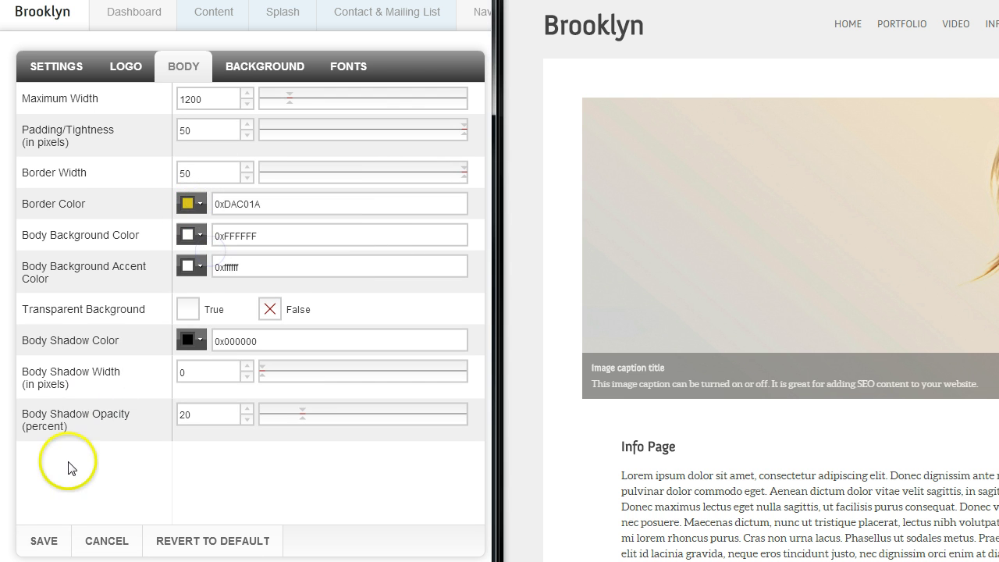
pyautogui.click(47, 542)
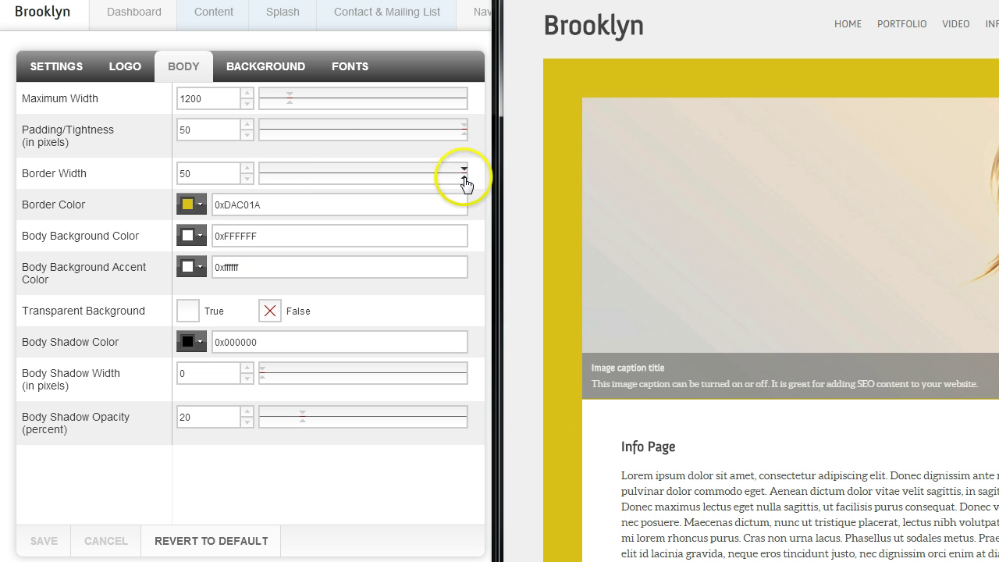
pyautogui.moveTo(466, 184); pyautogui.dragTo(339, 182)
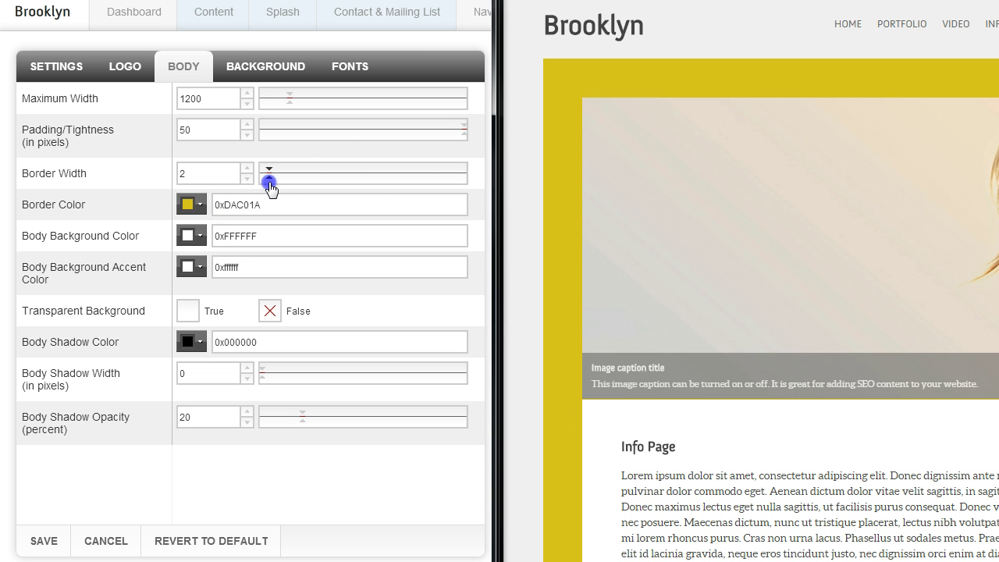
pyautogui.click(44, 541)
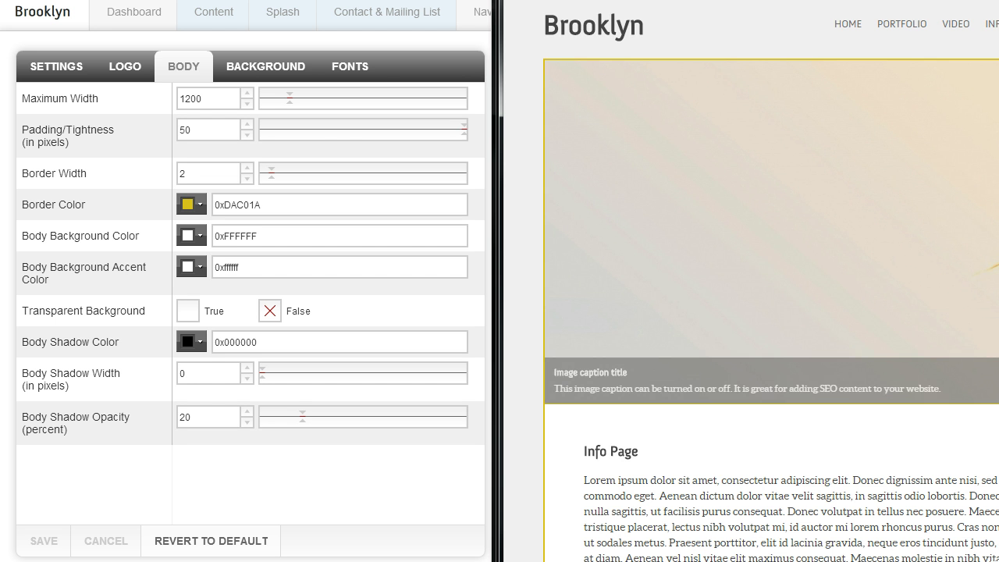
# Set the border width to 50 and the border color to 0xFFFFFF, matching the body background, and save.
pyautogui.moveTo(272, 178); pyautogui.dragTo(409, 185)
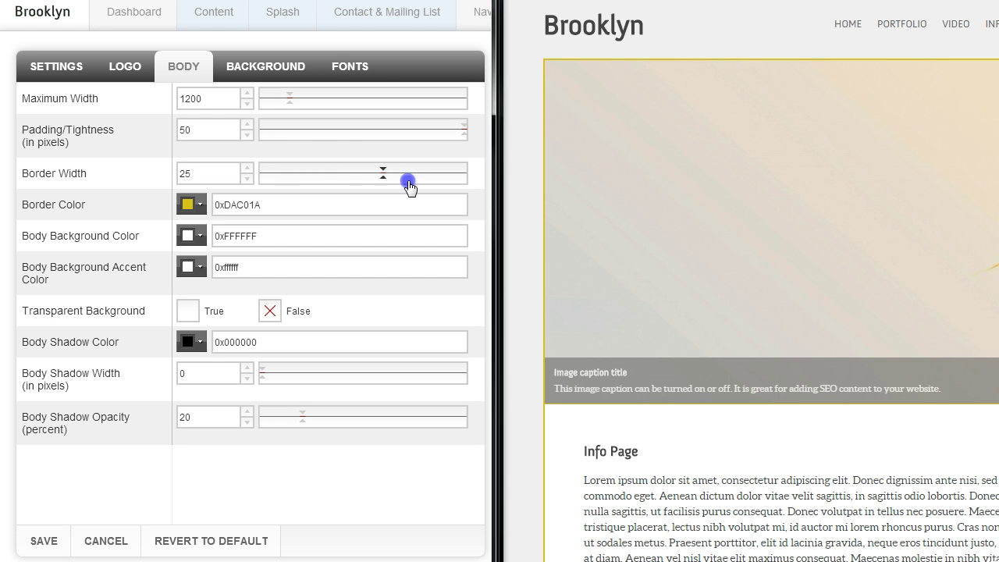
pyautogui.moveTo(261, 242); pyautogui.dragTo(215, 232)
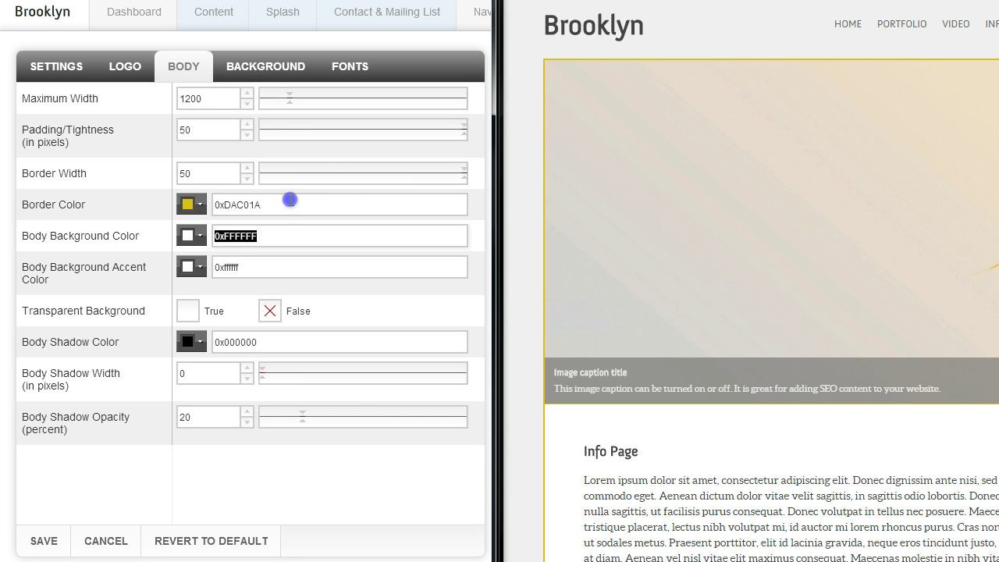
pyautogui.moveTo(289, 201); pyautogui.dragTo(214, 205)
pyautogui.write('0xFFFFFF')
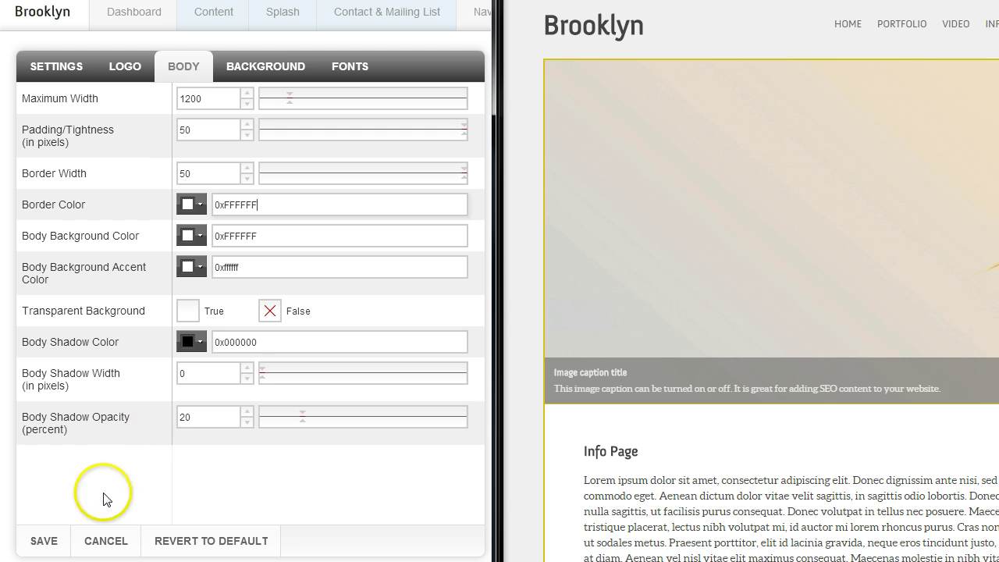
pyautogui.click(35, 541)
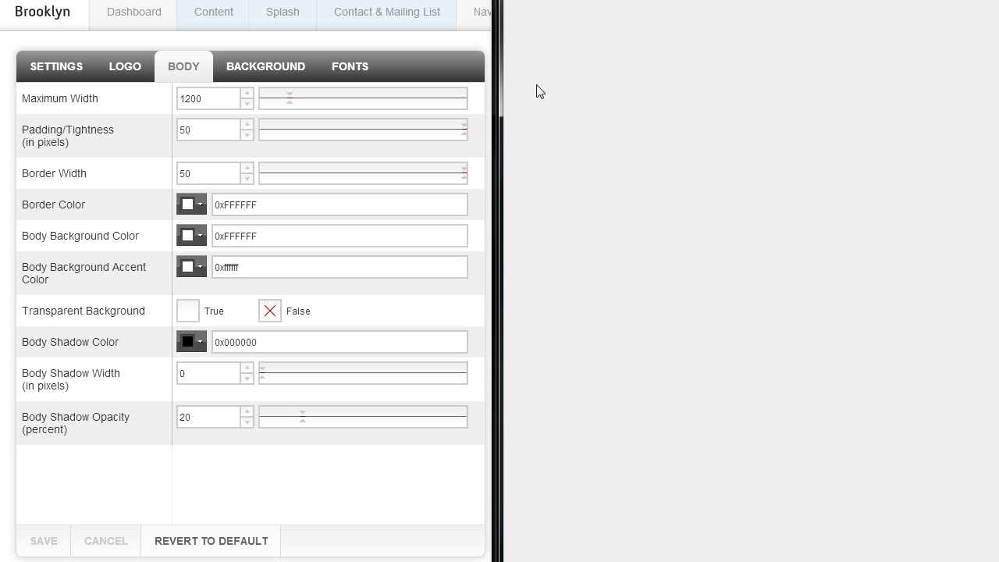
pyautogui.click(599, 160)
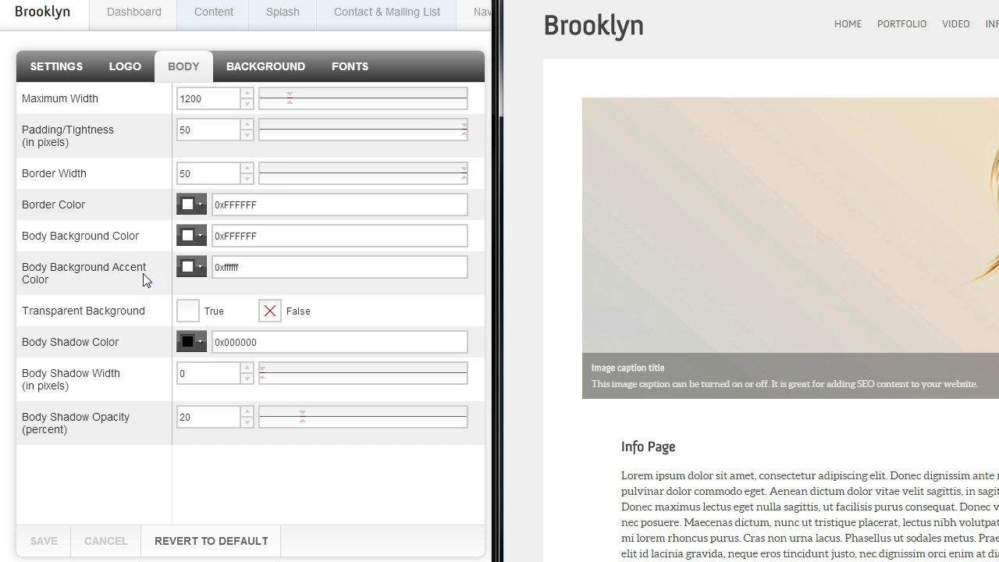
# Set the body background accent color to green 0x93B72E and save the body settings.
pyautogui.click(240, 274)
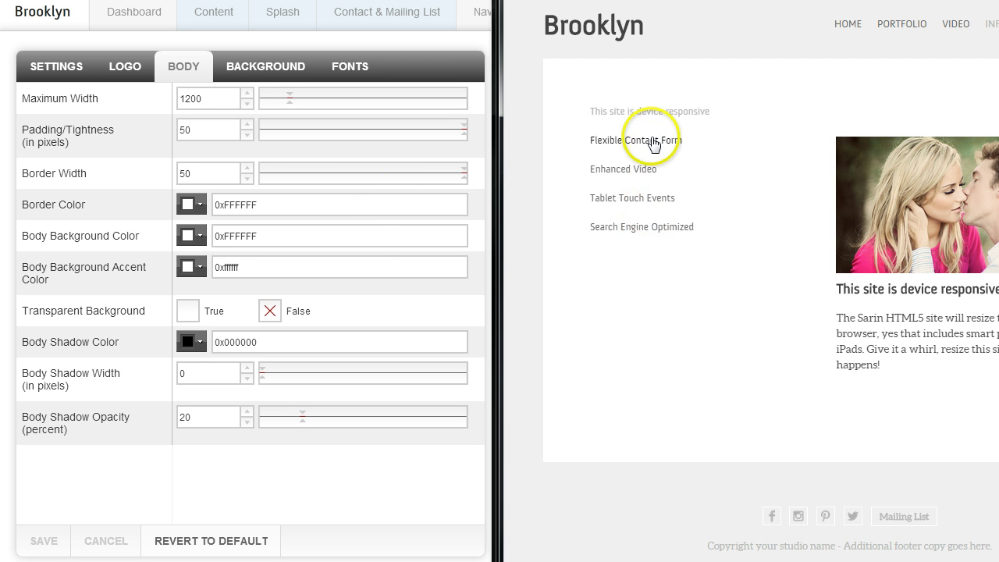
pyautogui.click(202, 267)
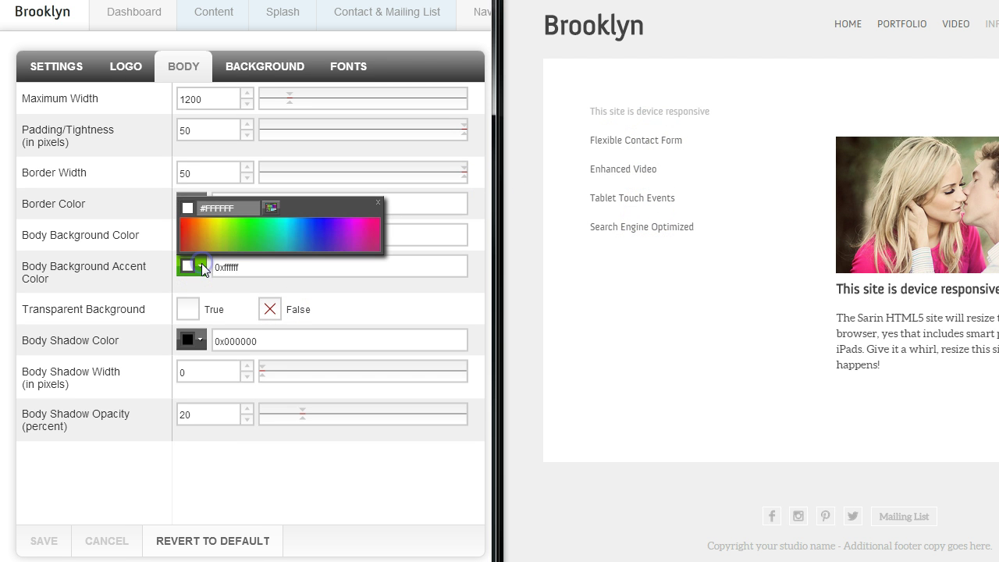
pyautogui.click(224, 248)
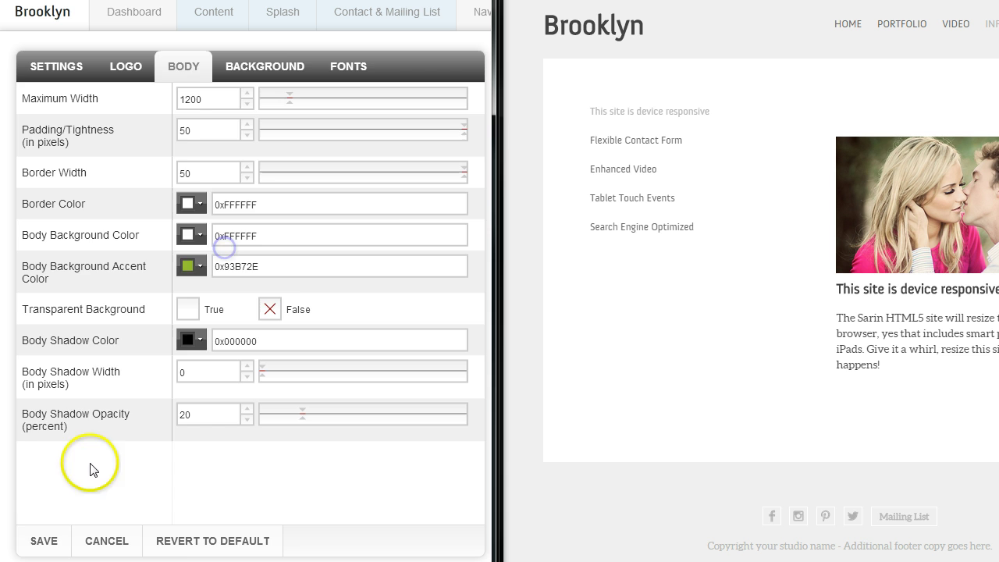
pyautogui.click(44, 541)
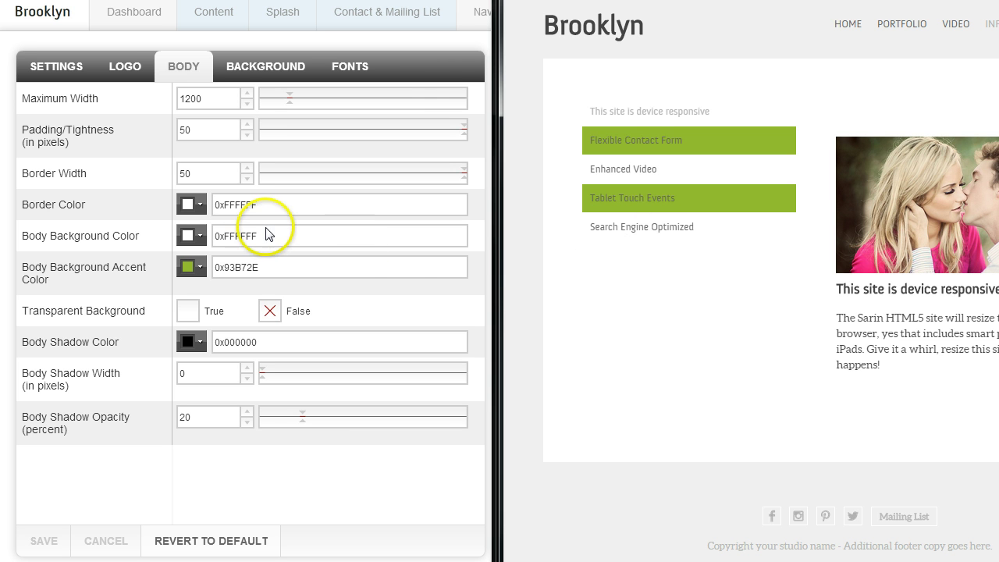
# Copy the body background color 0xFFFFFF into the body background accent color and save.
pyautogui.moveTo(257, 236); pyautogui.dragTo(221, 244)
pyautogui.hotkey('ctrl', 'c')
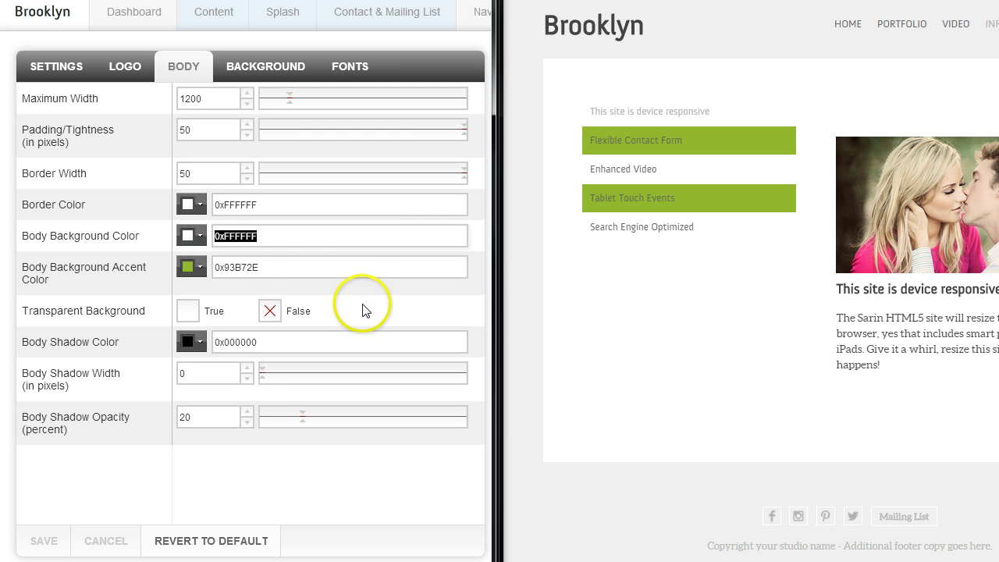
pyautogui.moveTo(285, 267); pyautogui.dragTo(215, 267)
pyautogui.hotkey('ctrl', 'v')
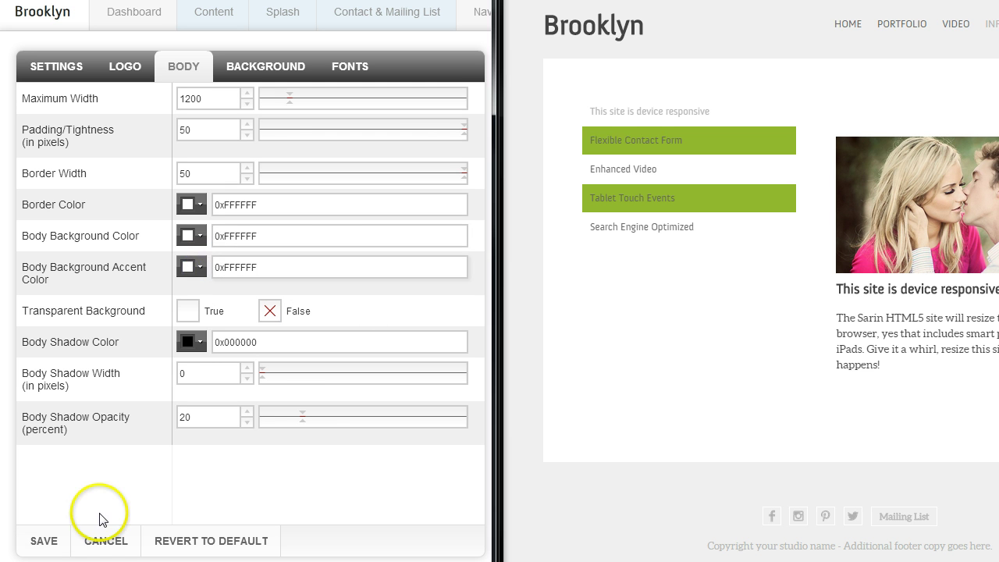
pyautogui.click(35, 539)
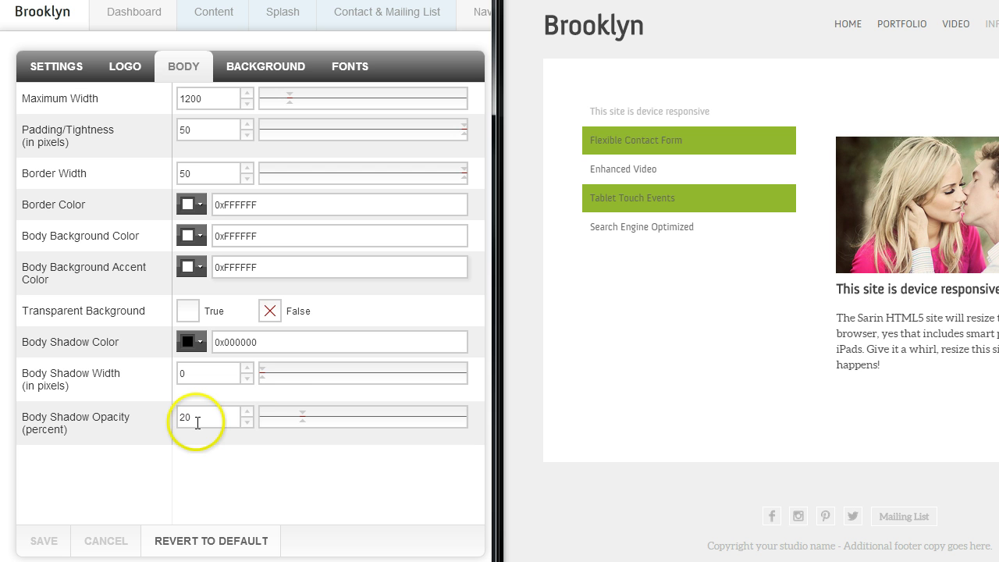
# Set the body shadow width to 15 pixels and save the body settings.
pyautogui.click(268, 379)
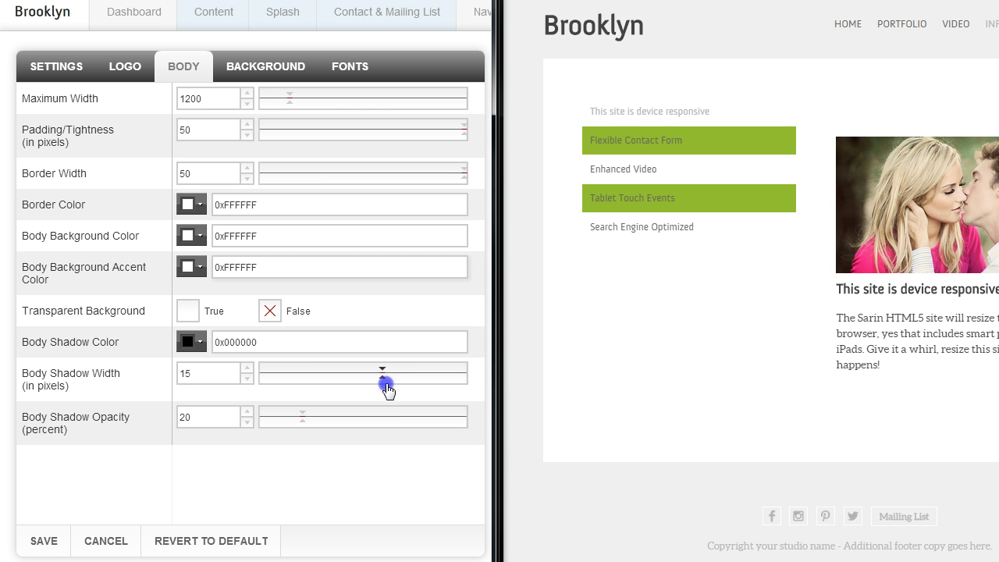
pyautogui.click(160, 344)
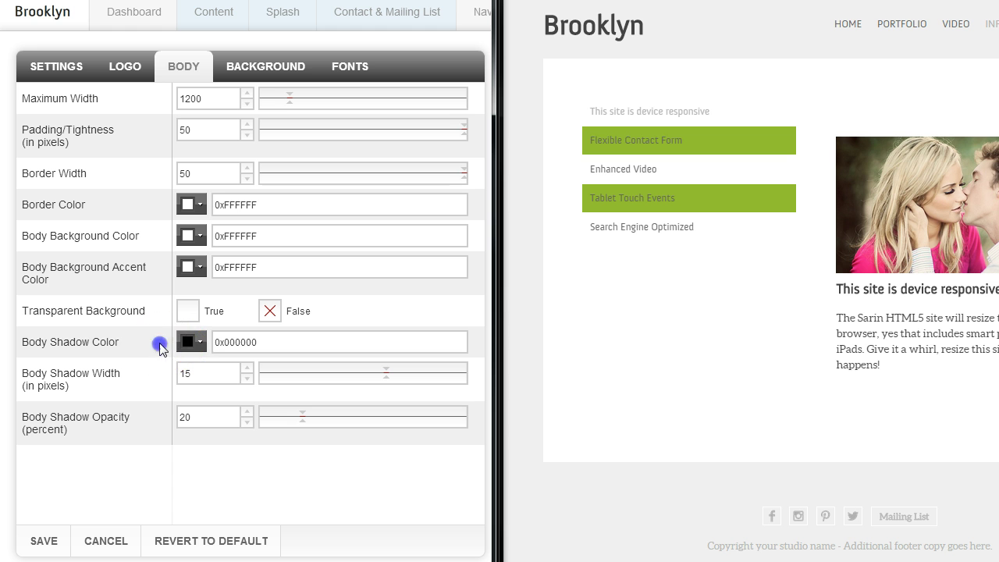
pyautogui.click(133, 381)
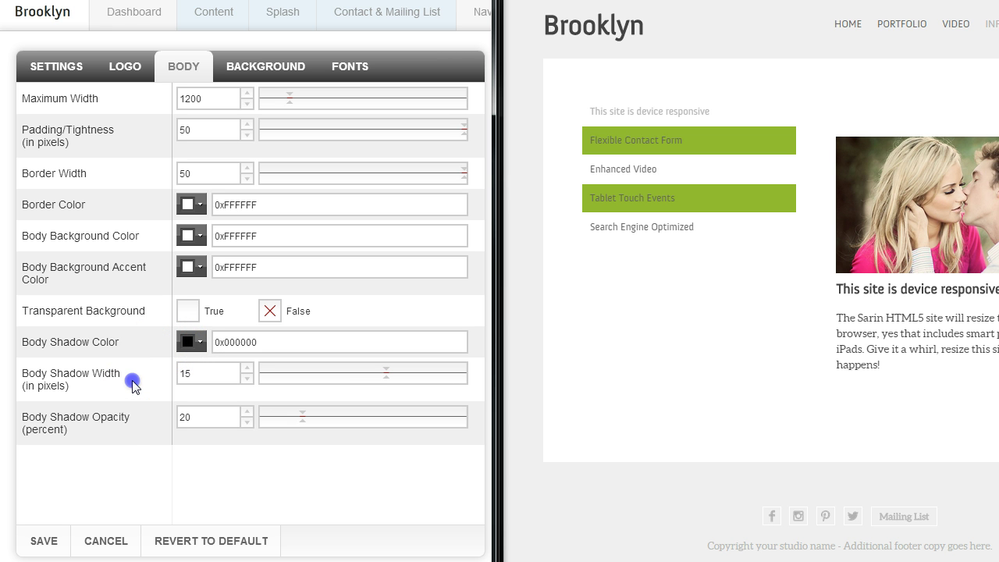
pyautogui.click(134, 425)
pyautogui.click(57, 541)
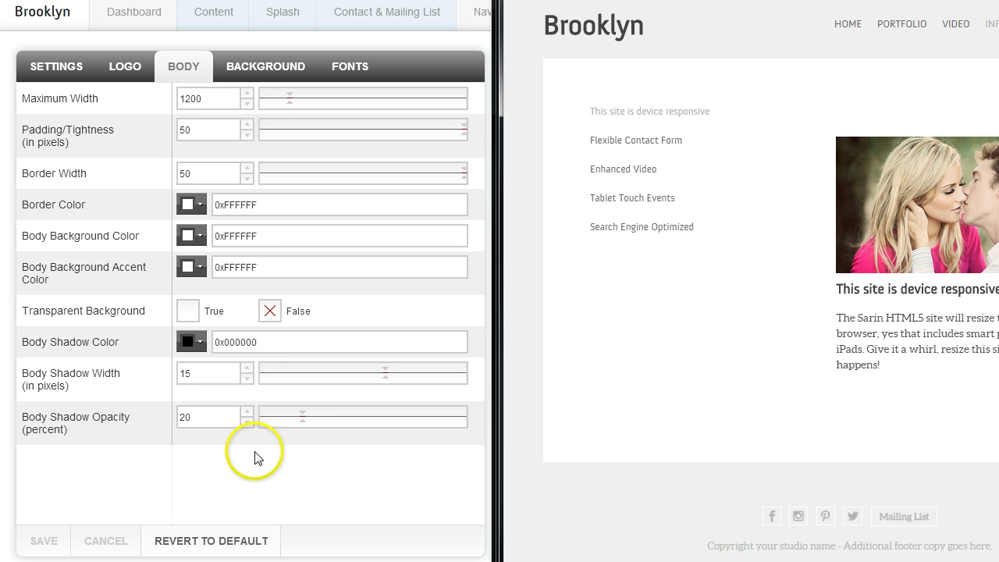
# Set the body shadow opacity to 68 percent and the shadow width to 0 pixels, saving each change.
pyautogui.moveTo(304, 426); pyautogui.dragTo(402, 426)
pyautogui.click(45, 539)
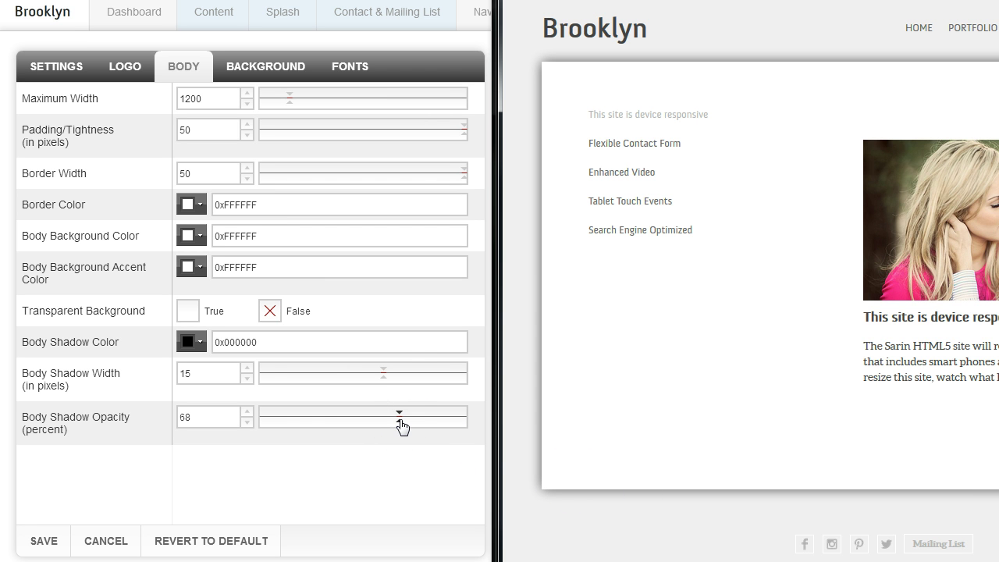
pyautogui.moveTo(383, 376); pyautogui.dragTo(242, 366)
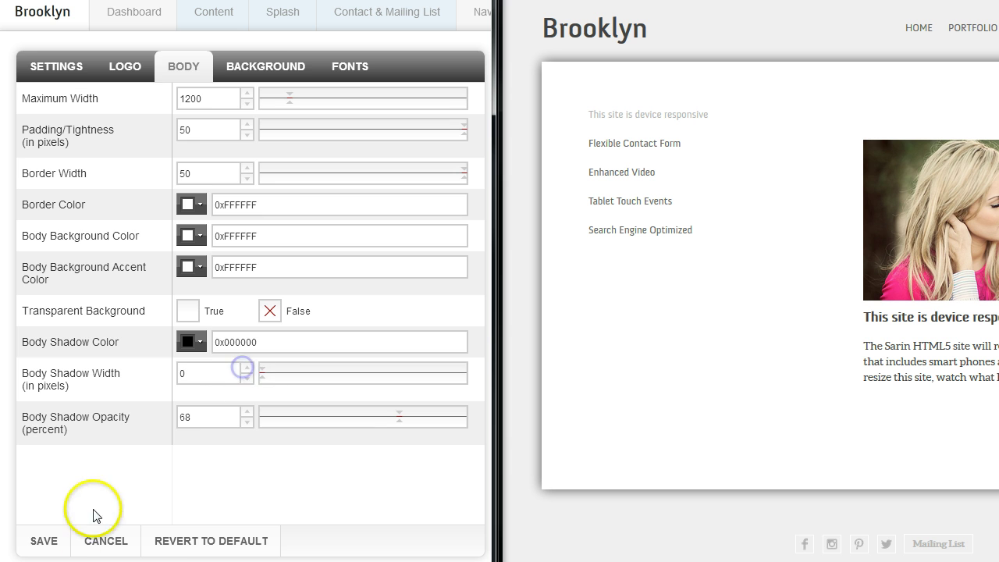
pyautogui.click(36, 540)
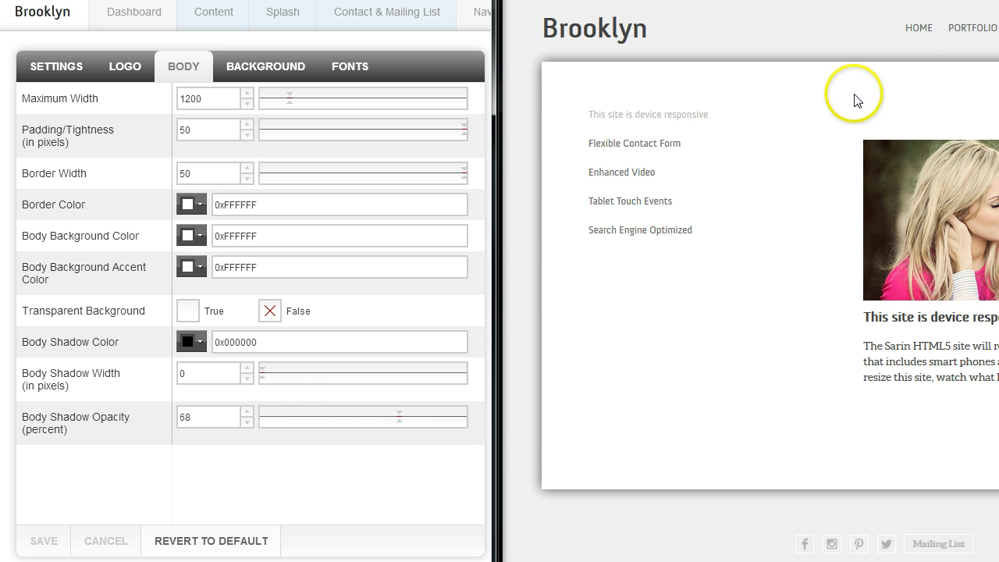
# In the background settings, set the gradient bottom color to yellow 0xE3E50E and save.
pyautogui.click(260, 71)
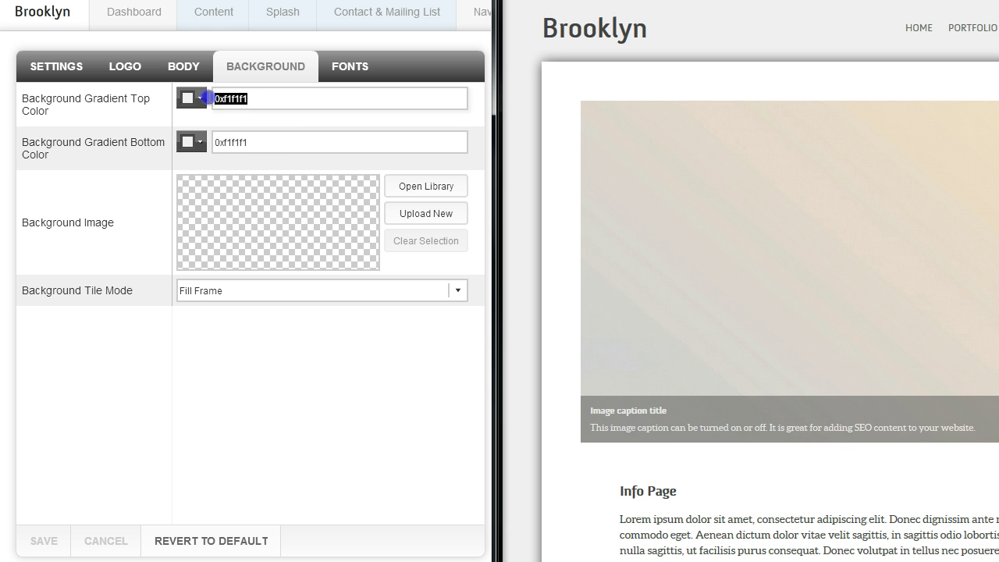
pyautogui.moveTo(257, 143); pyautogui.dragTo(202, 143)
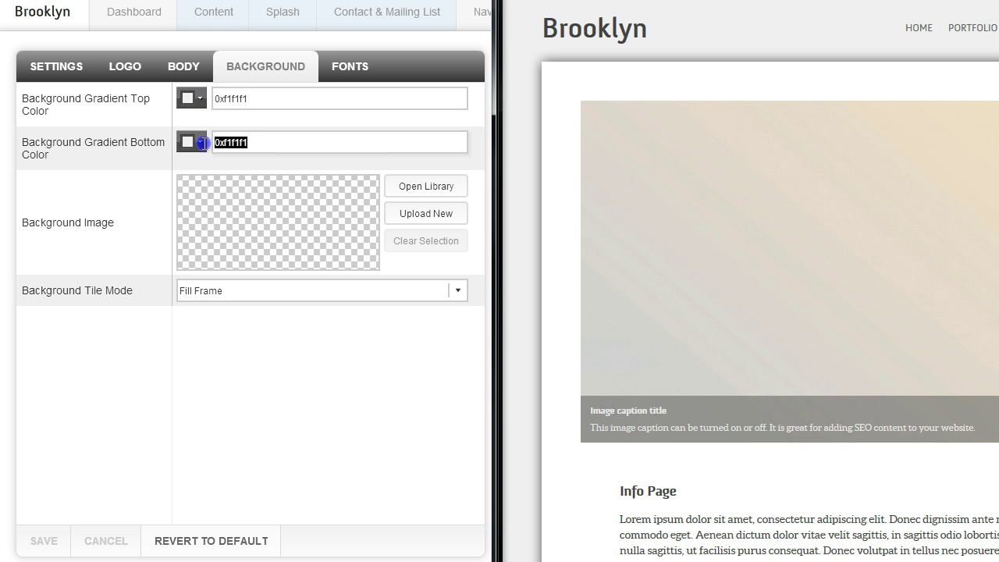
pyautogui.click(201, 139)
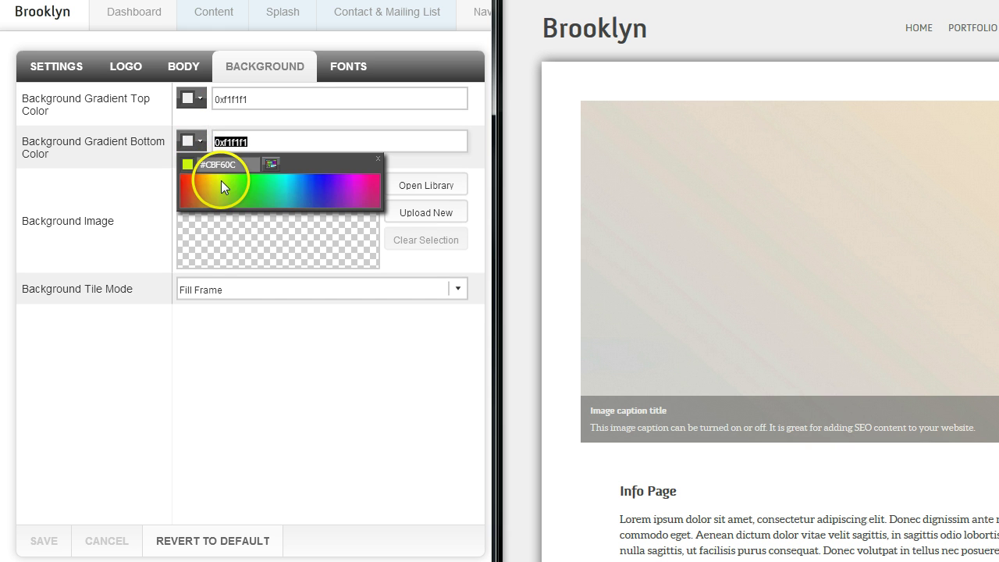
pyautogui.click(216, 181)
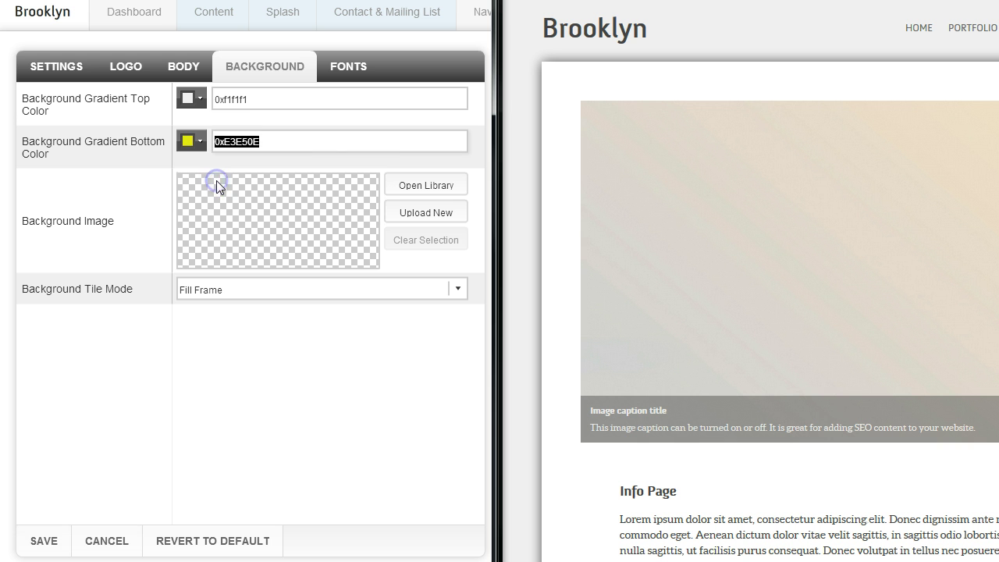
pyautogui.click(44, 541)
pyautogui.click(260, 459)
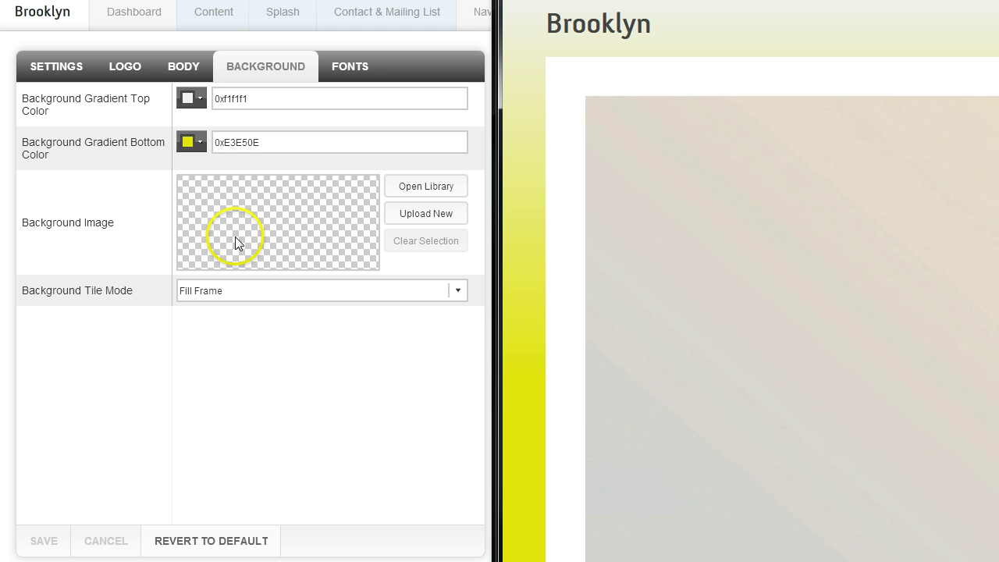
# Review the available background tile modes without changing the selection, and open the font settings.
pyautogui.click(461, 292)
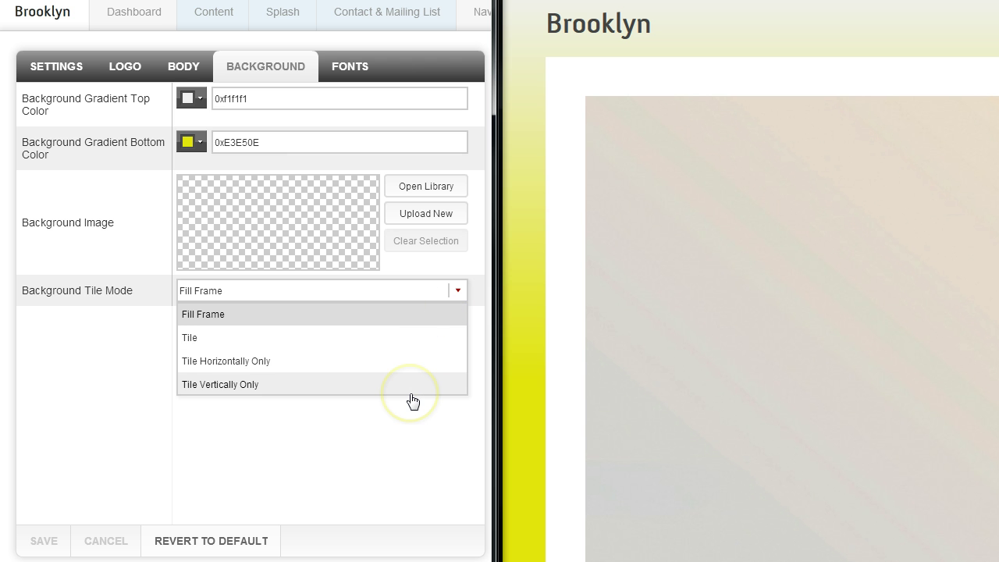
pyautogui.click(322, 434)
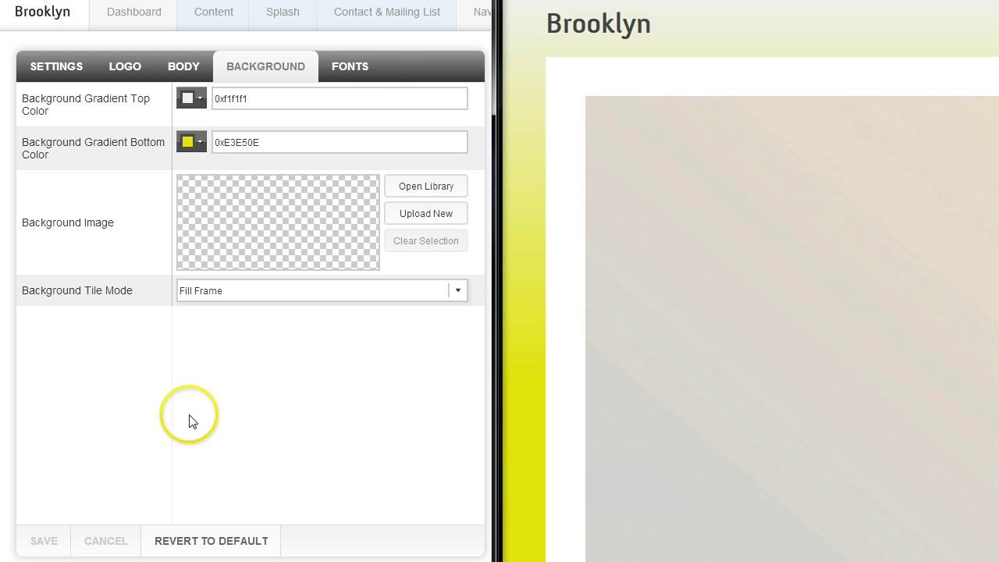
pyautogui.click(346, 67)
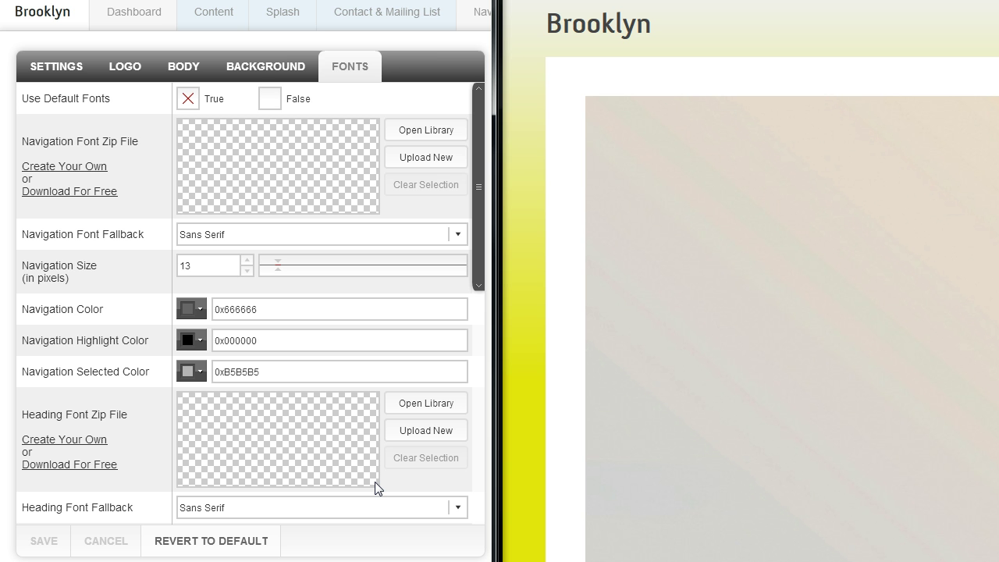
pyautogui.click(376, 481)
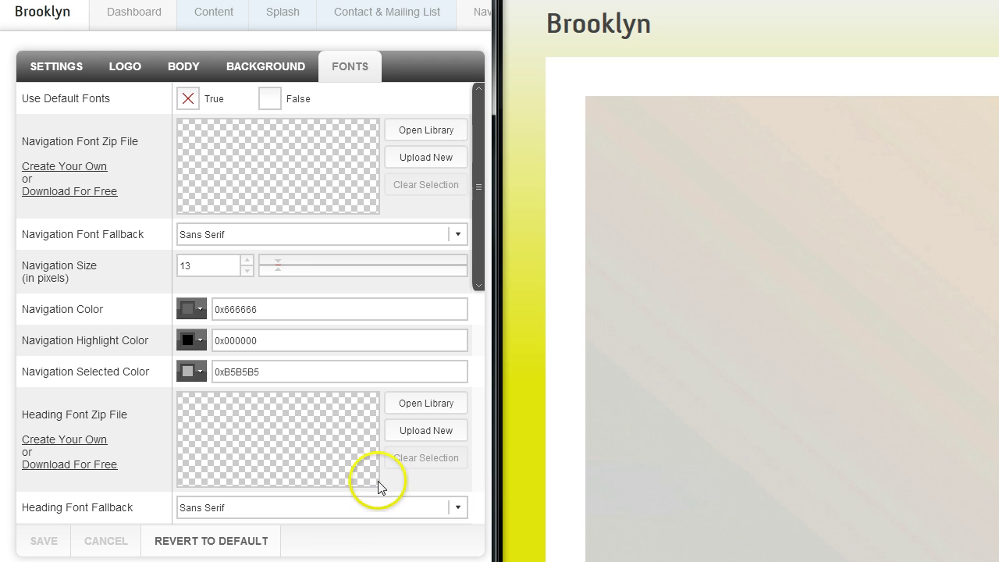